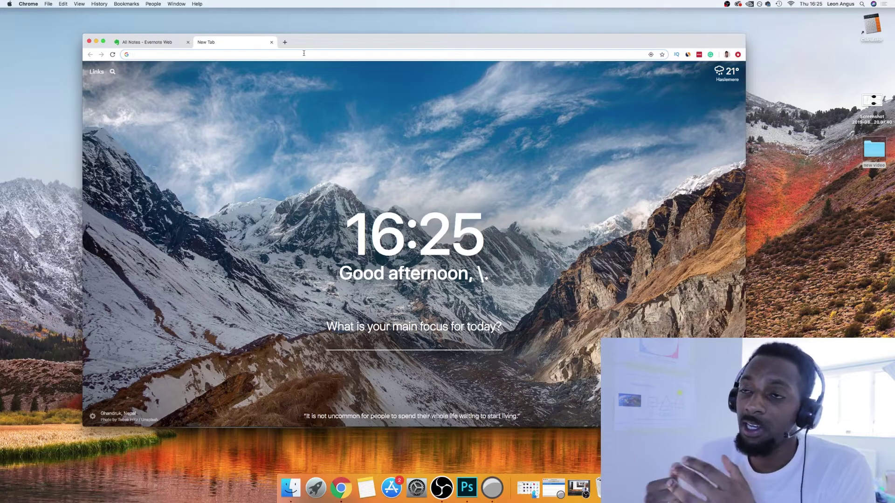
text(cur)
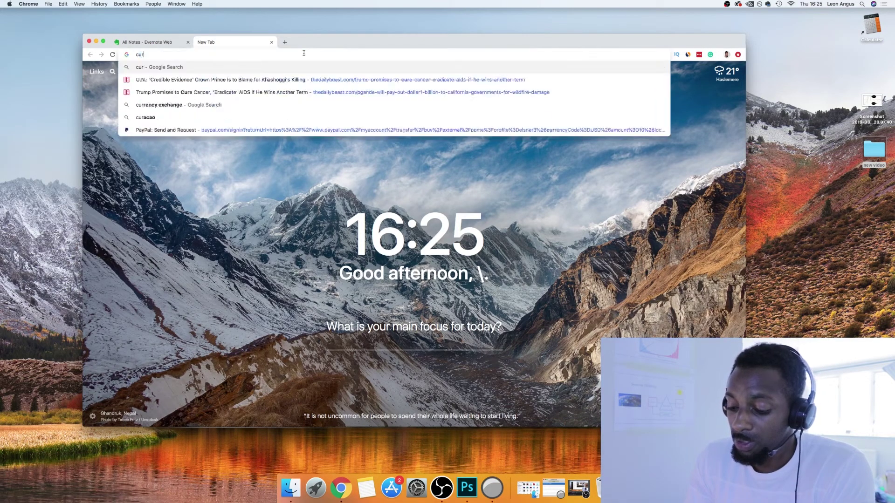
text(ling a dum)
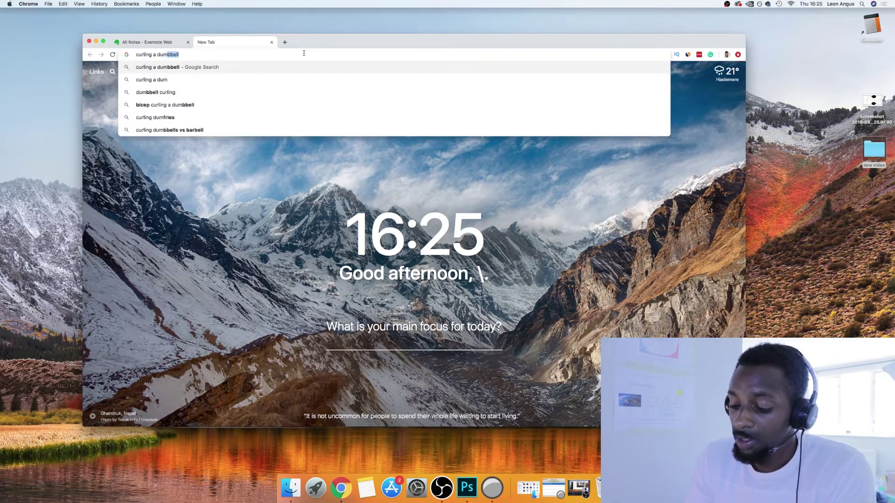
text(bell)
Step: Run the 'curling a dumbbell' Google search from the suggestion and switch to Images results
key(Down)
key(Return)
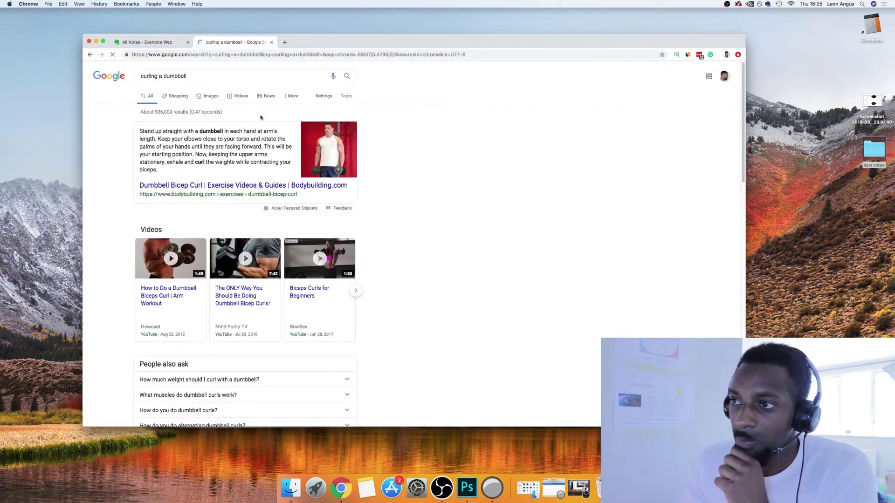
click(207, 98)
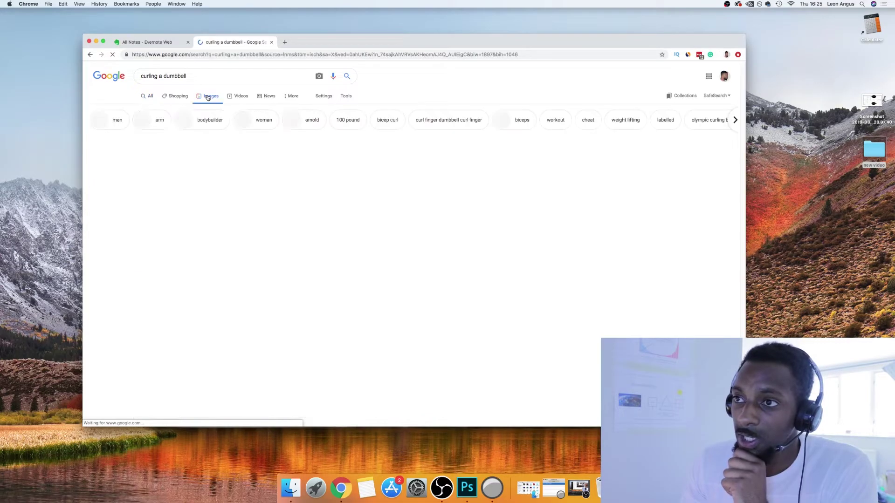
scroll(183, 201, down, 1)
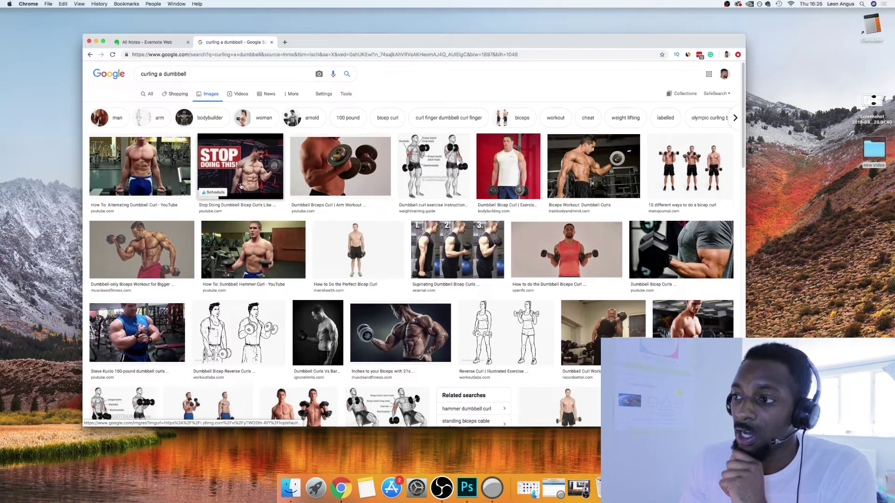
scroll(301, 210, down, 1)
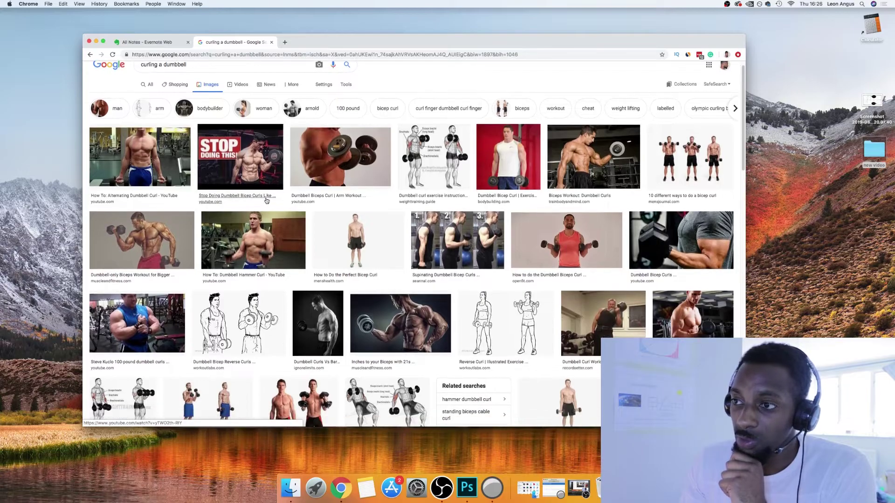
scroll(365, 227, down, 5)
scroll(314, 176, up, 6)
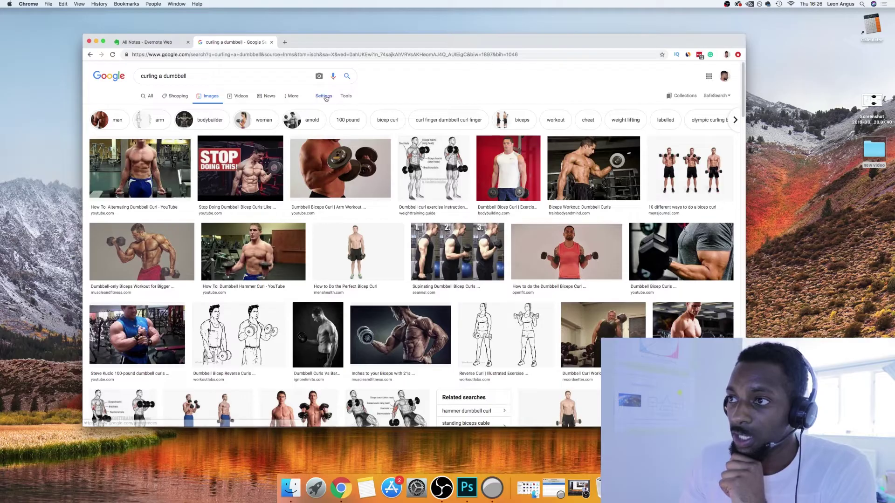
Step: Set the Usage rights filter on the dumbbell image results to 'Labeled for reuse'
click(346, 99)
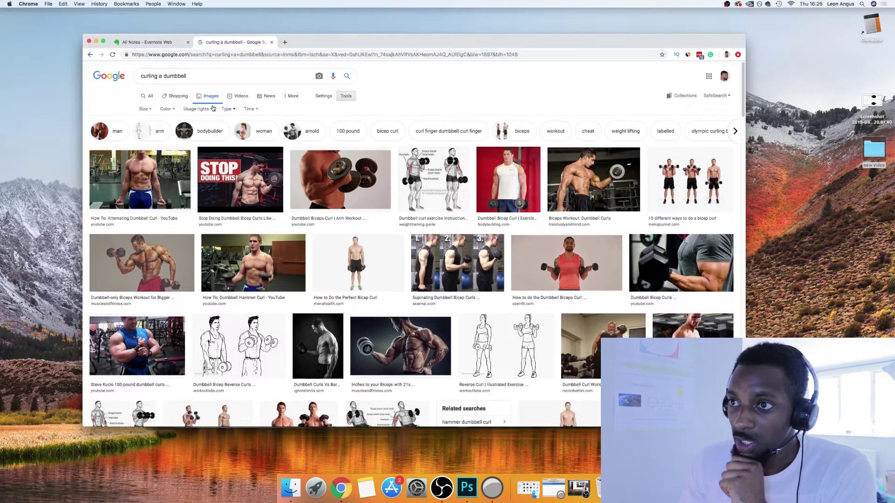
click(203, 111)
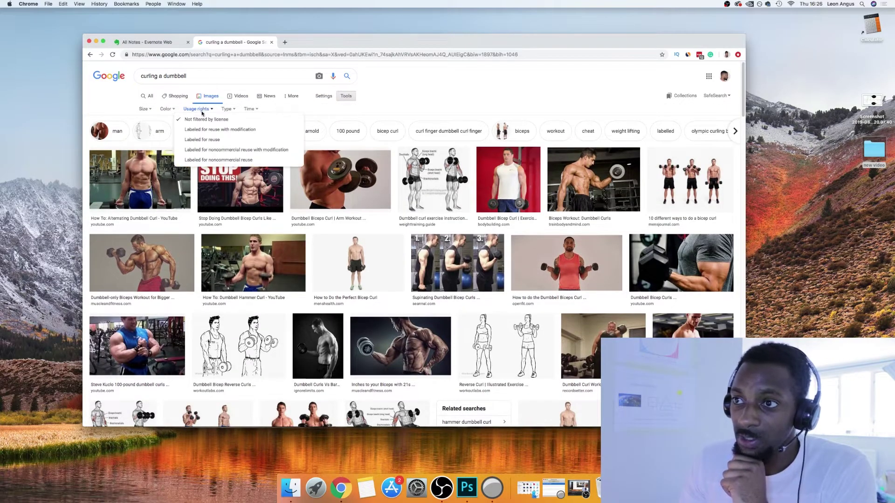
click(212, 141)
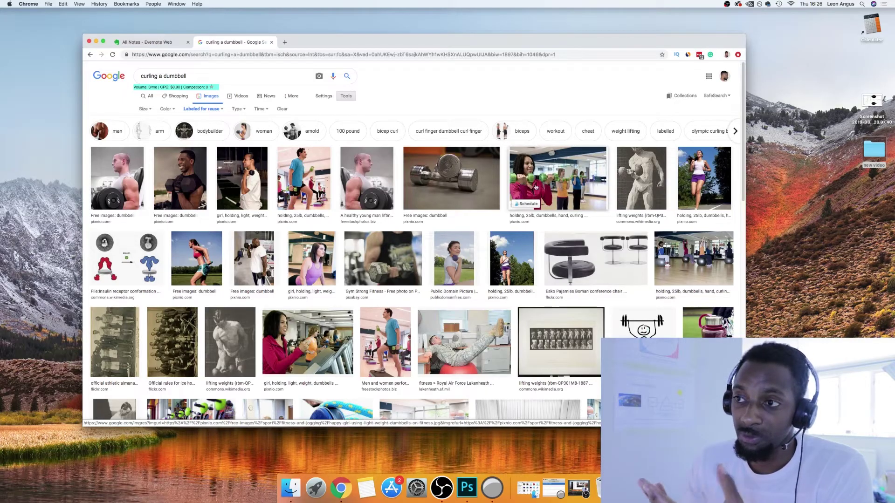
scroll(601, 203, down, 3)
scroll(616, 210, down, 5)
scroll(637, 222, down, 1)
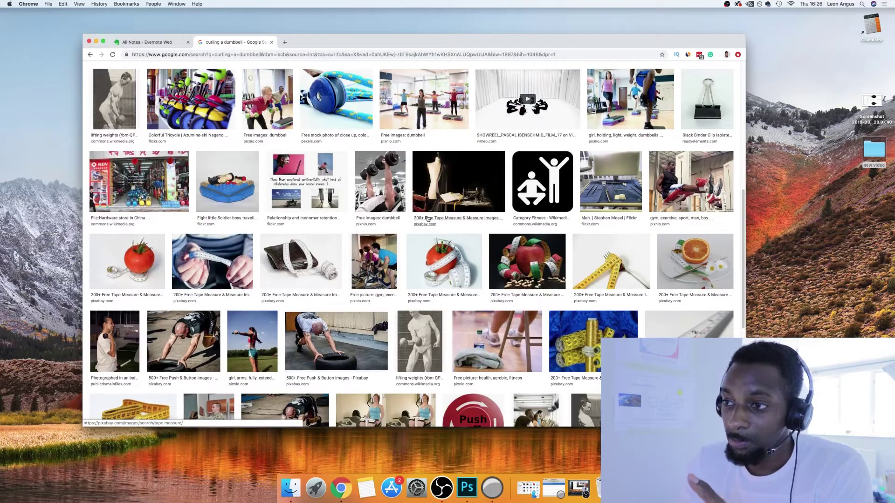
scroll(283, 224, up, 2)
scroll(210, 196, up, 4)
mouse_move(405, 202)
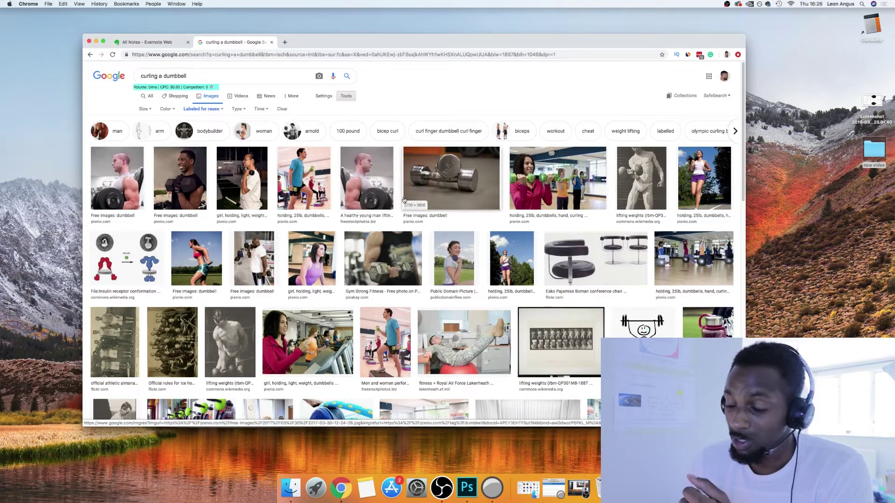
scroll(392, 203, down, 1)
scroll(406, 211, up, 1)
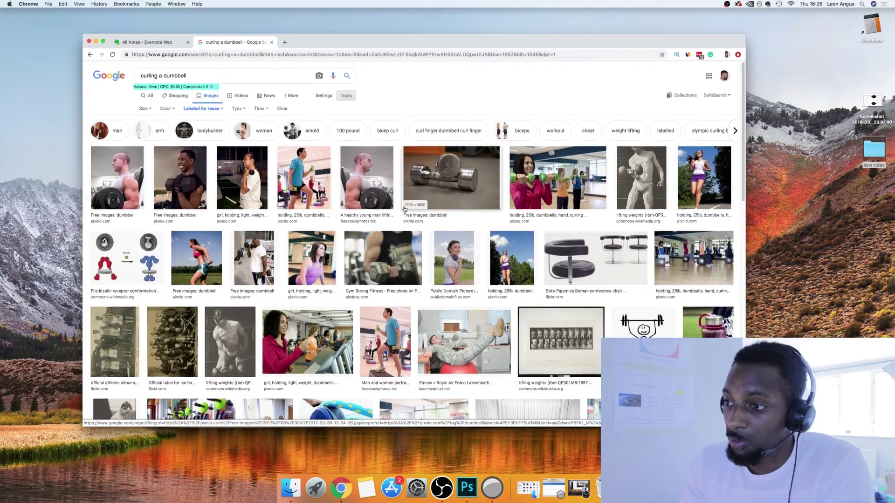
scroll(362, 174, down, 2)
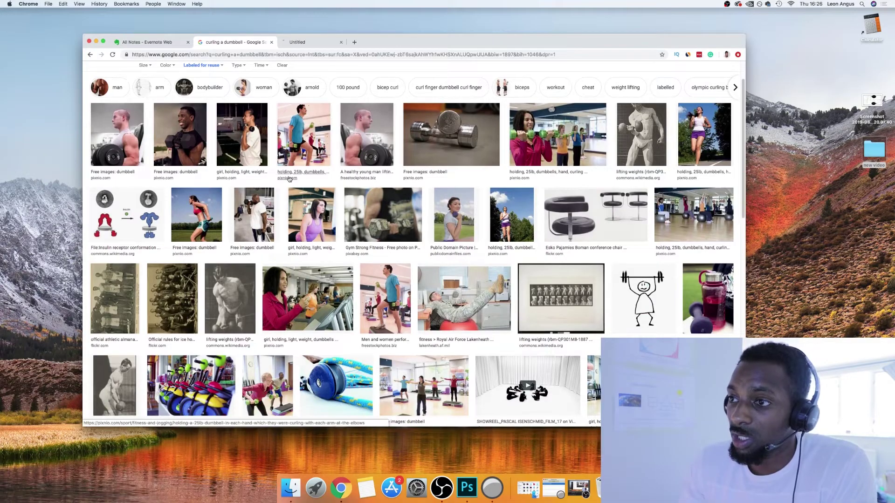
Step: Open the Pixnio dumbbell photo in a new tab and browse related running and fitness photos
drag(289, 178, 315, 42)
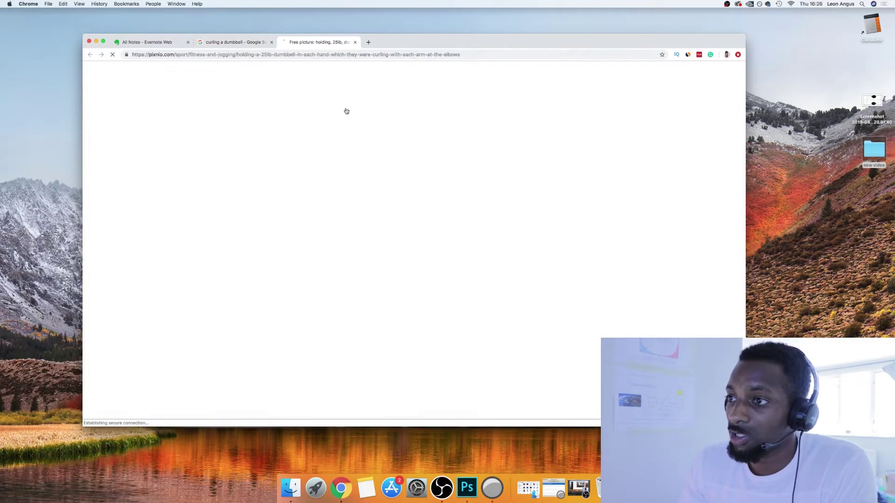
scroll(342, 116, down, 5)
scroll(342, 116, down, 1)
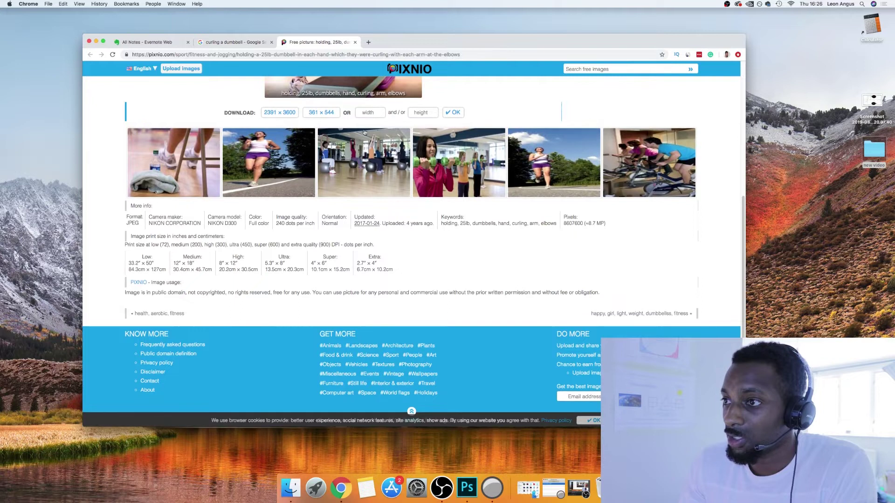
scroll(366, 140, up, 1)
scroll(439, 174, up, 3)
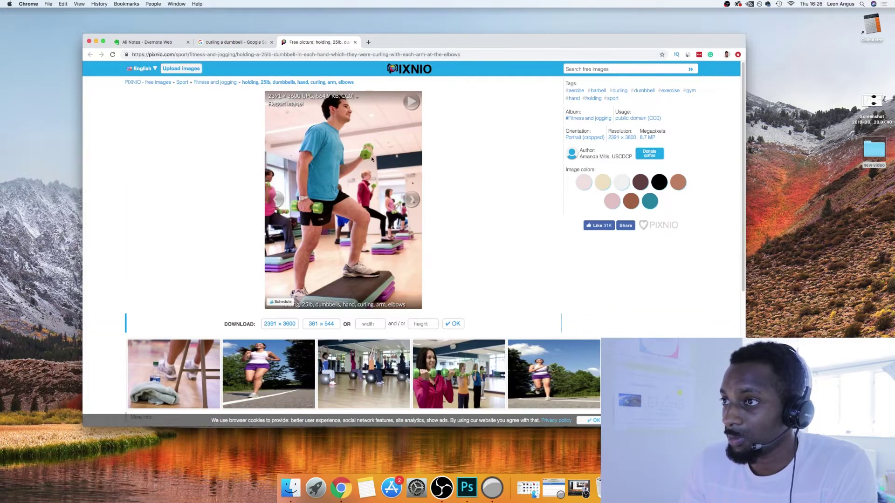
scroll(313, 151, down, 1)
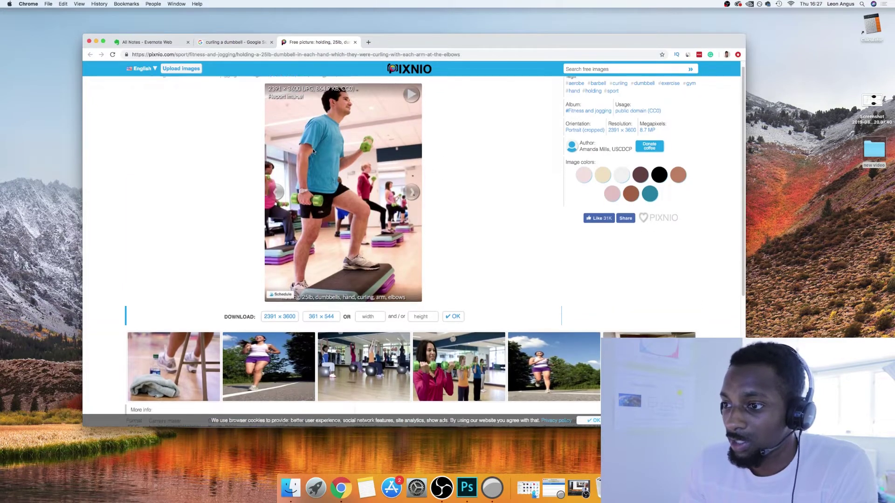
scroll(396, 185, down, 2)
click(272, 293)
click(430, 270)
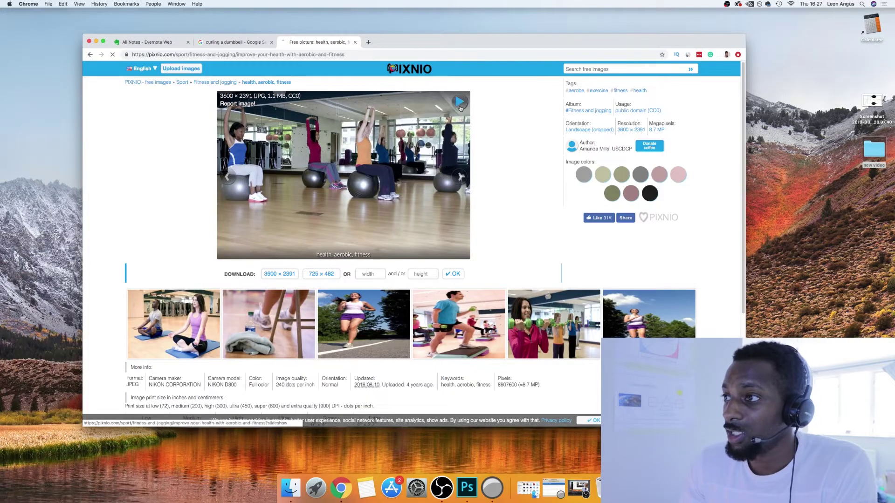
click(460, 105)
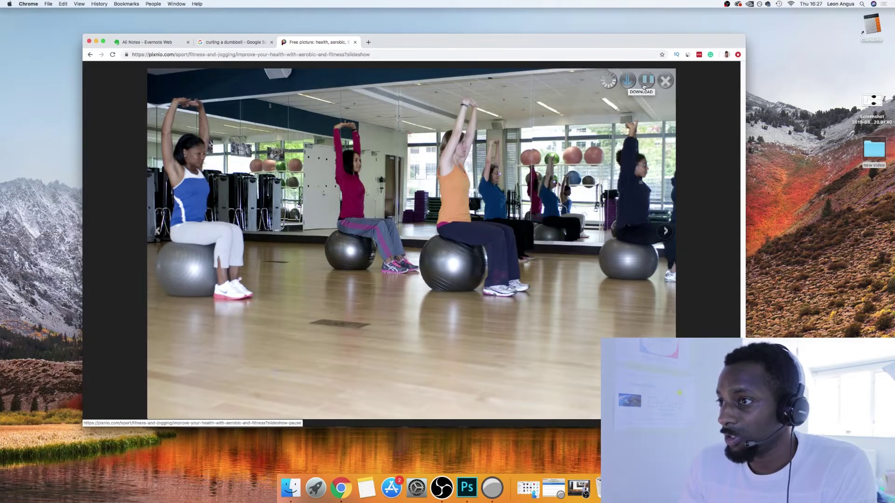
key(Escape)
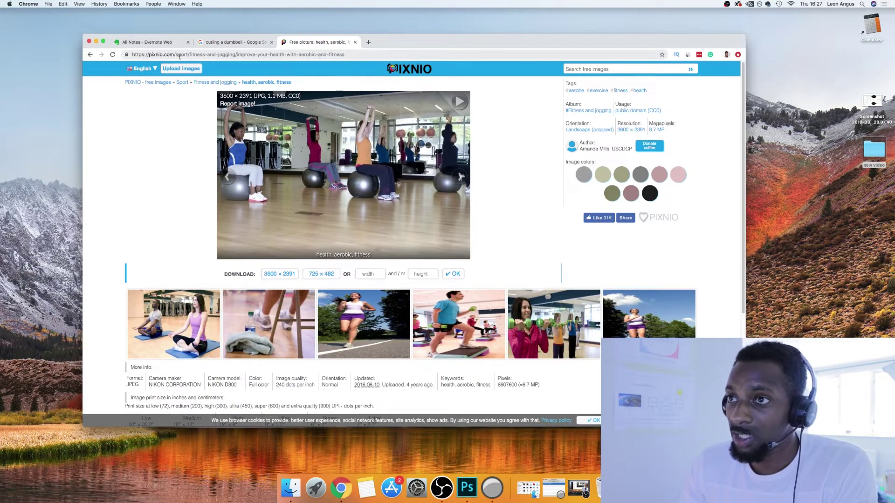
Step: Trim the web address down to pixnio.com to load the Pixnio home page
drag(178, 56, 414, 59)
key(BackSpace)
key(BackSpace)
key(Return)
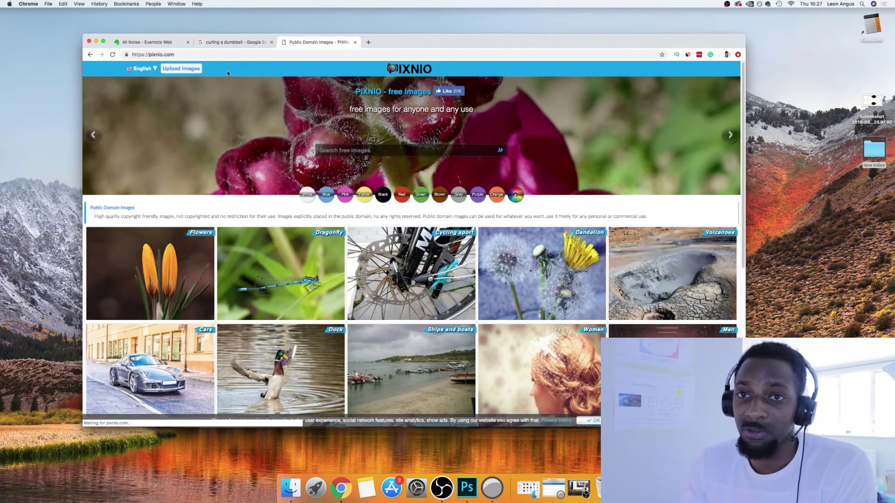
Step: Bookmark the Pixnio home page, creating and then discarding a new bookmark folder
click(219, 55)
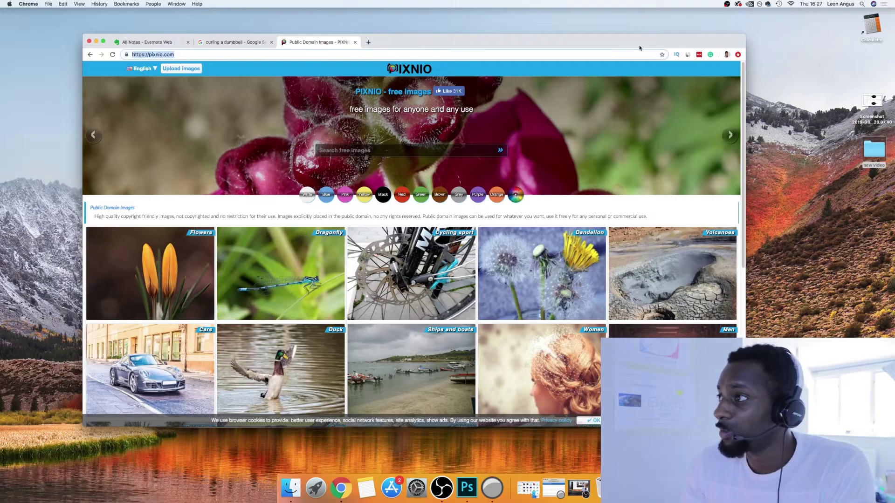
click(662, 55)
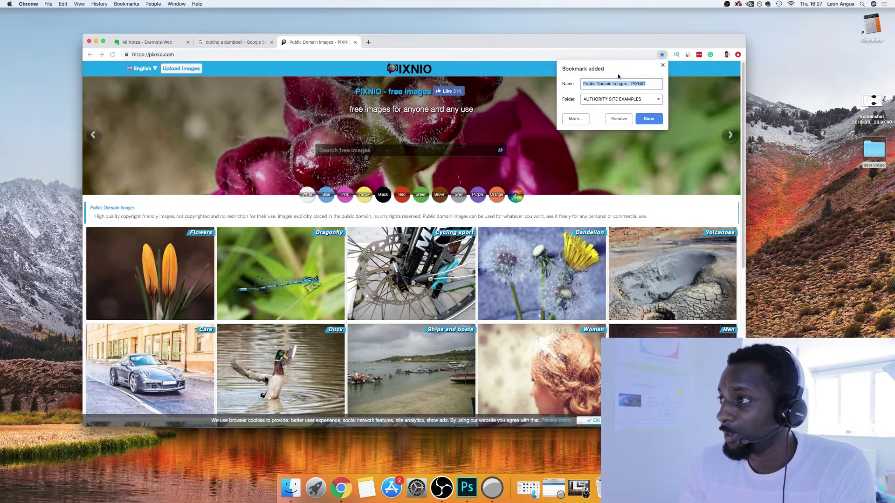
click(575, 119)
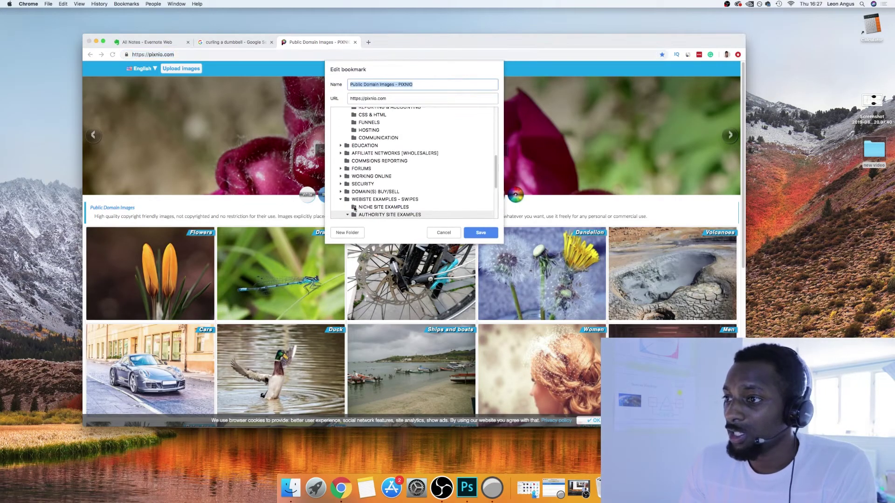
scroll(392, 166, up, 10)
click(362, 111)
click(345, 234)
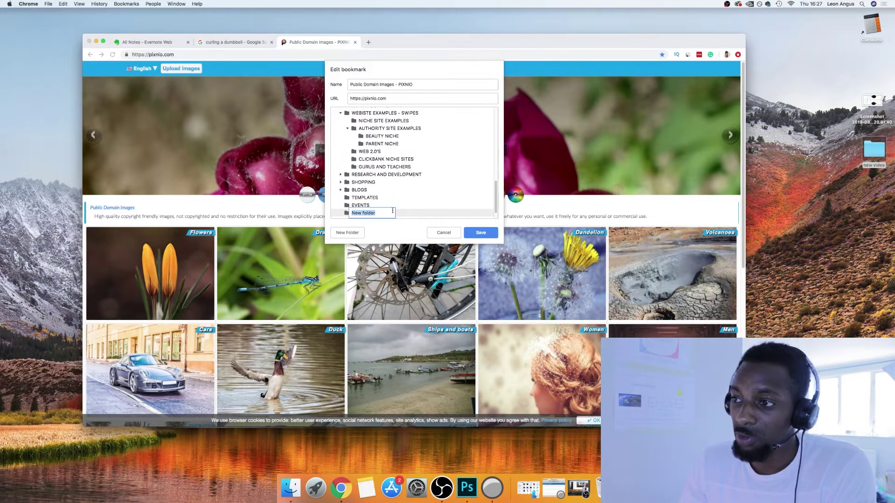
key(Return)
click(411, 221)
key(Escape)
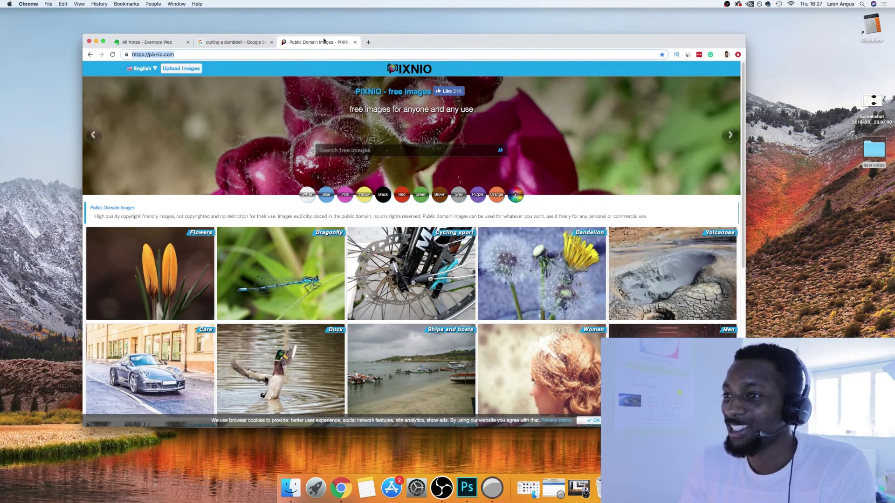
scroll(350, 210, down, 10)
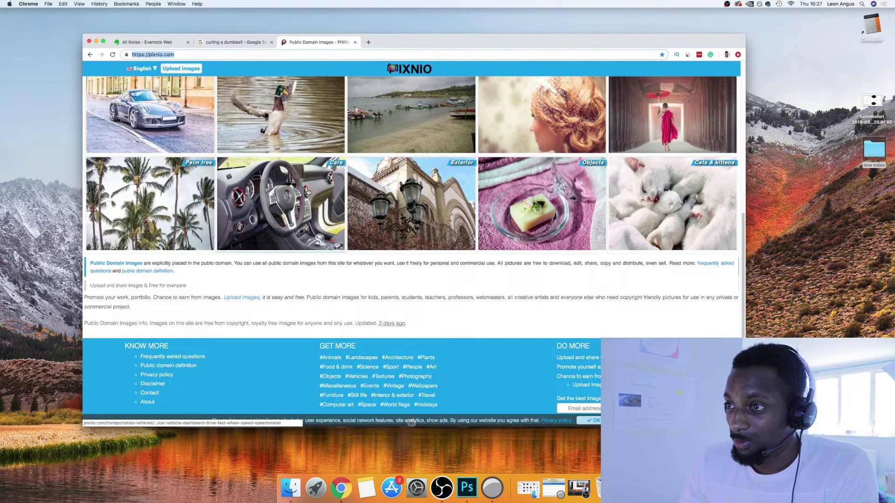
Step: Browse related Pixnio car photos, ending on the dark car on an autumn road
click(305, 191)
scroll(403, 216, down, 3)
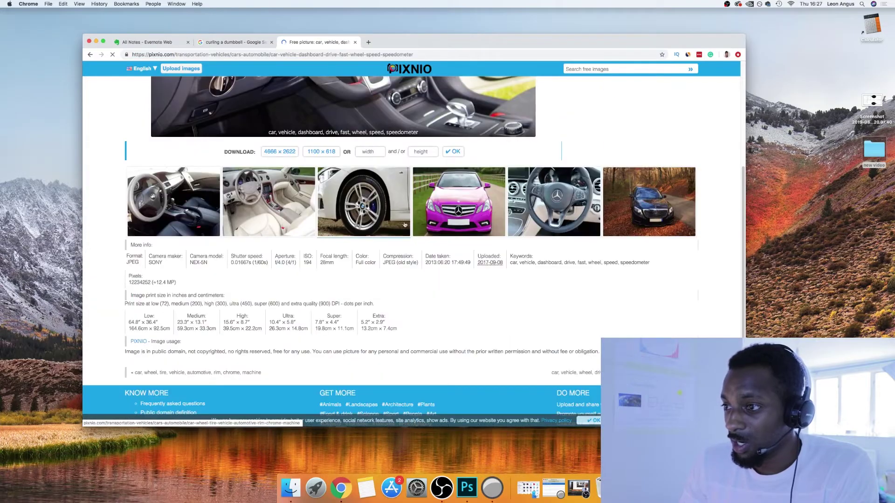
click(438, 208)
scroll(475, 250, down, 3)
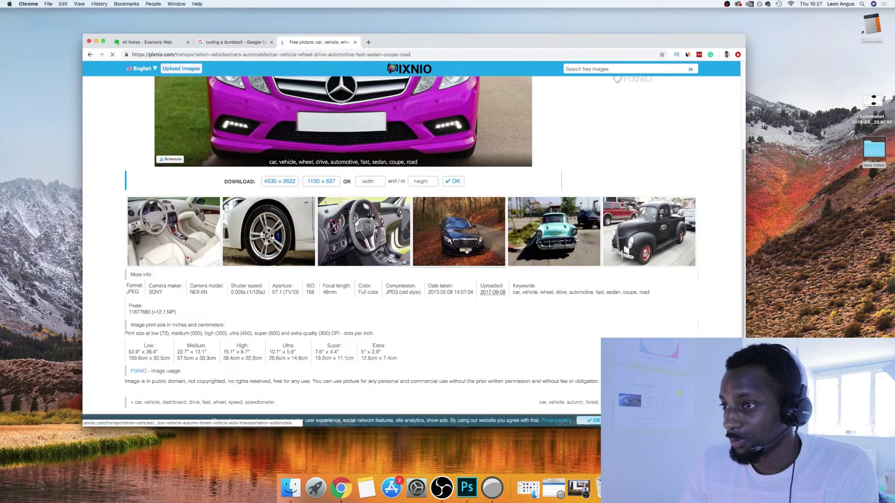
click(476, 249)
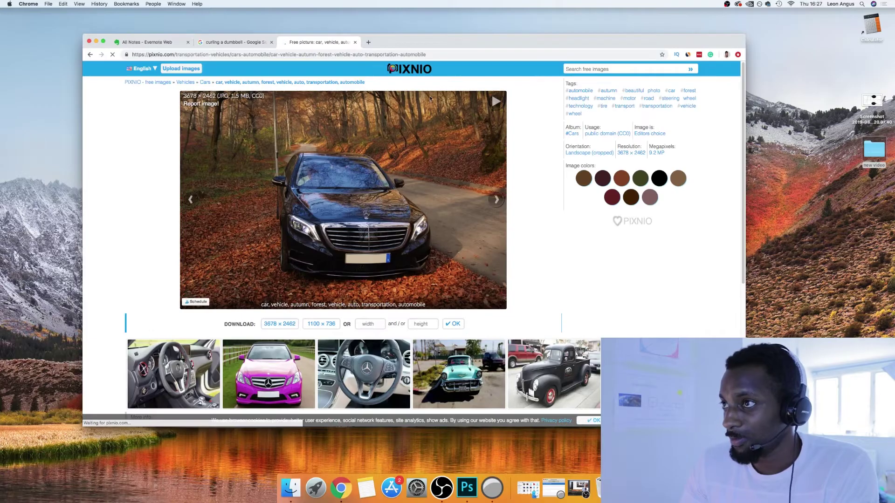
Step: Close the Pixnio tab, open the Pixabay result in a new tab, and search fitness
click(356, 42)
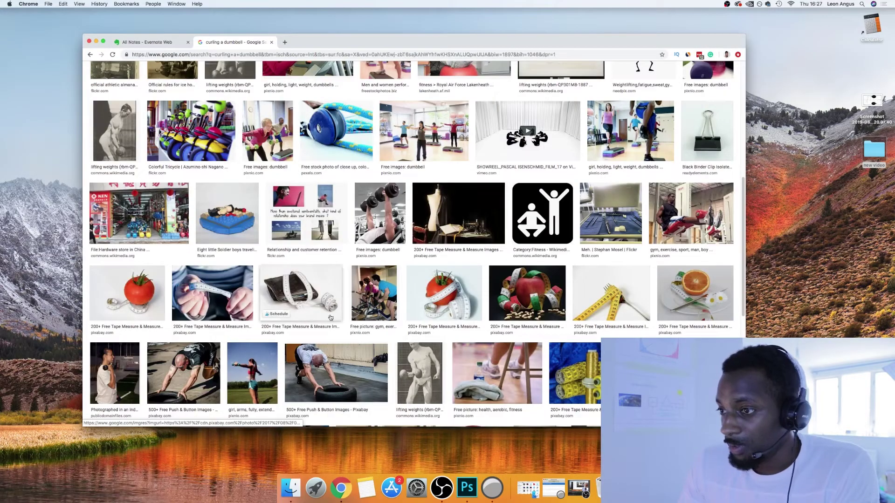
right_click(196, 334)
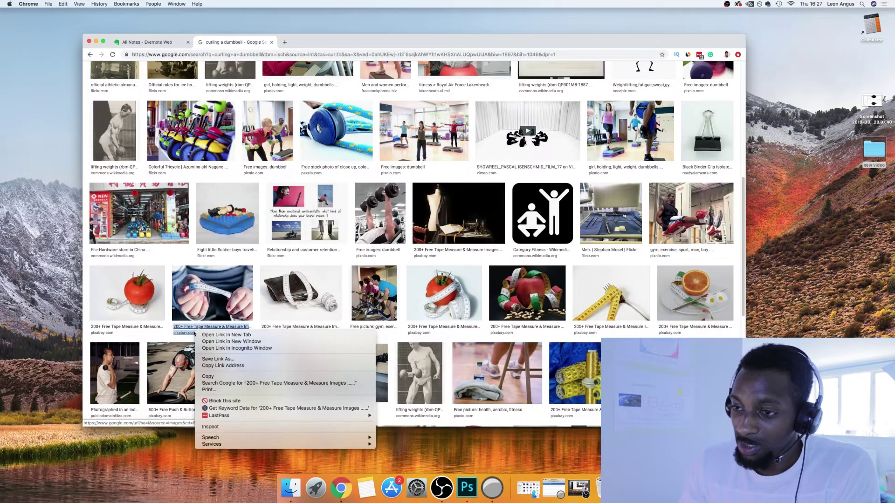
click(226, 335)
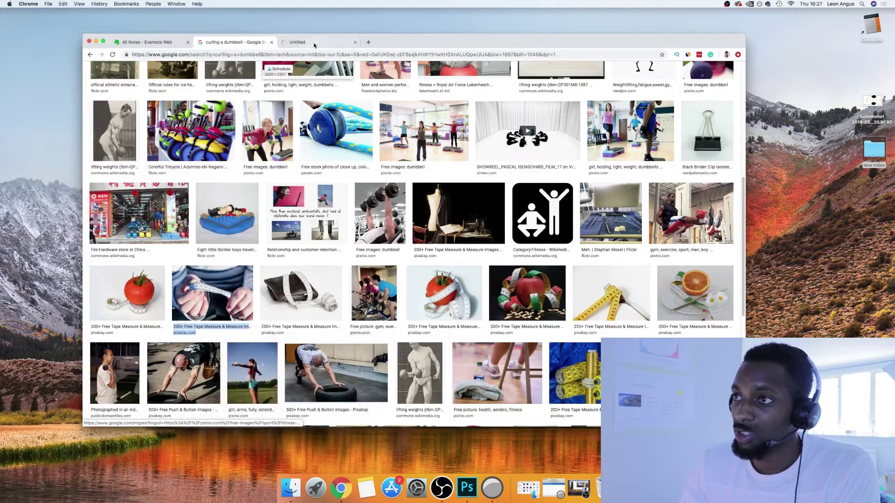
click(316, 43)
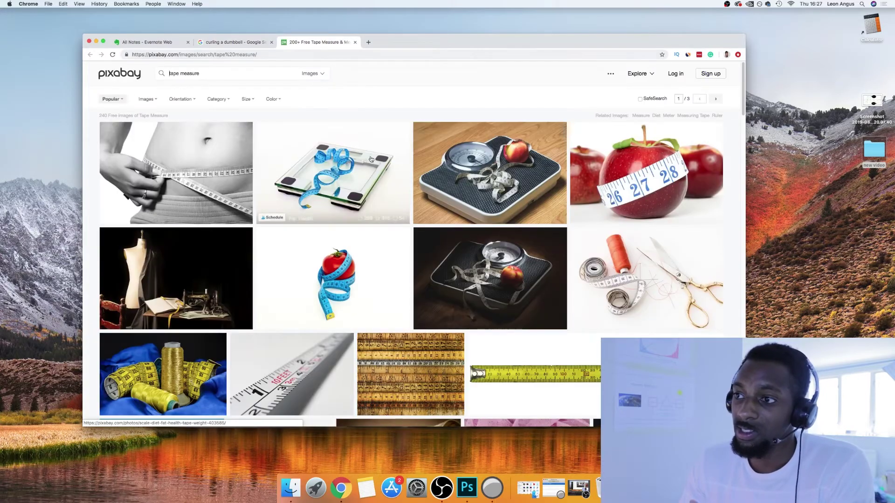
triple_click(256, 74)
text(fitness)
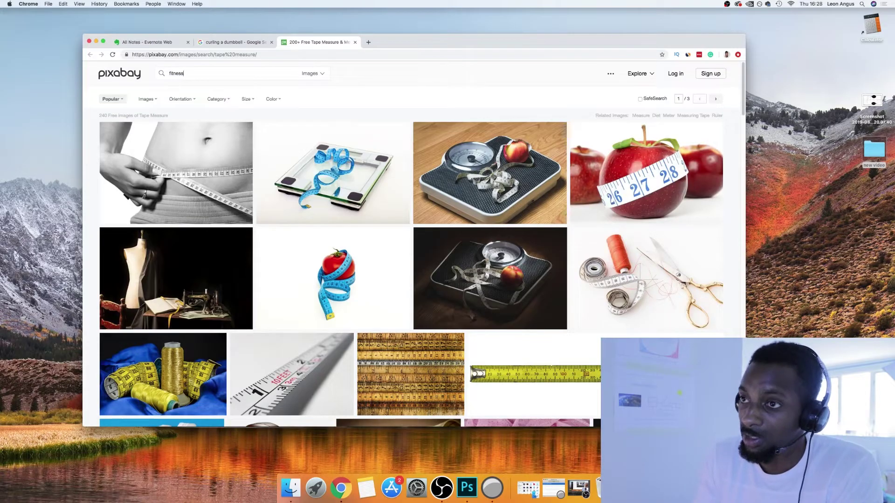
key(Return)
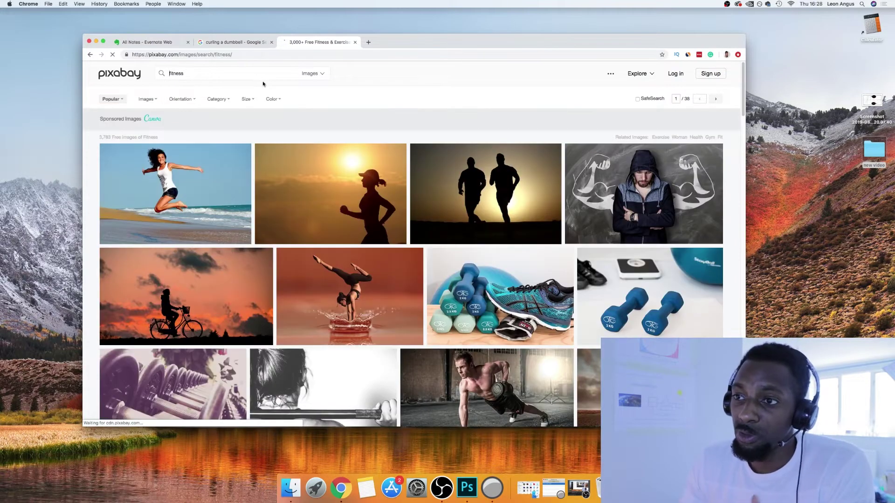
scroll(378, 147, down, 5)
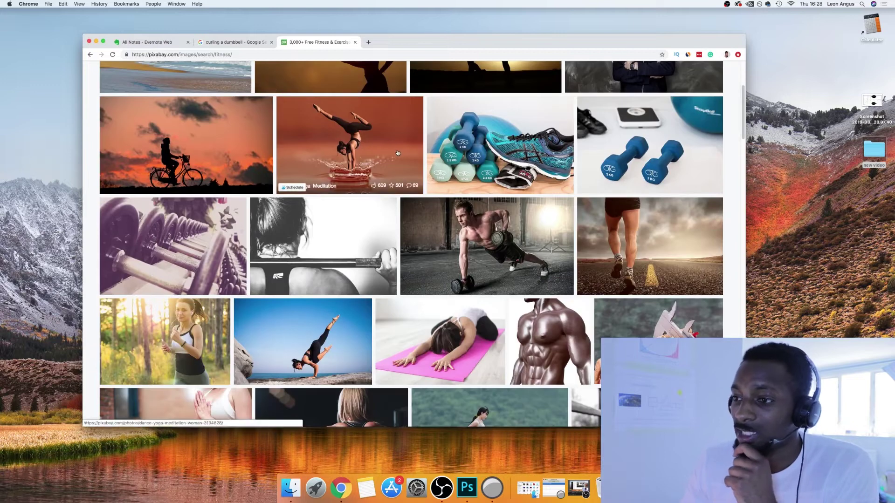
scroll(396, 161, down, 3)
scroll(395, 162, down, 5)
scroll(392, 164, down, 5)
scroll(393, 165, up, 2)
scroll(394, 163, up, 5)
scroll(395, 163, up, 5)
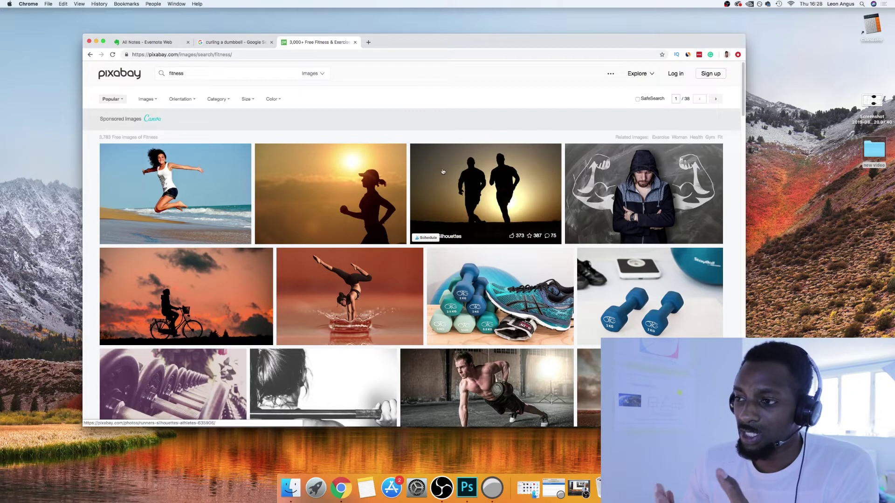
scroll(447, 177, down, 5)
scroll(447, 178, down, 3)
scroll(448, 181, down, 5)
scroll(448, 180, down, 5)
scroll(448, 180, down, 1)
scroll(447, 180, down, 3)
scroll(447, 180, up, 5)
scroll(447, 179, up, 5)
scroll(447, 180, up, 5)
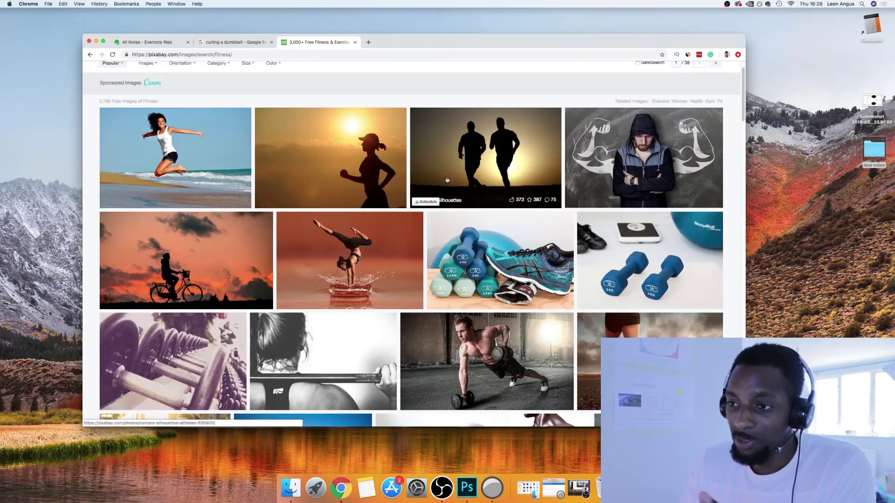
scroll(447, 180, up, 1)
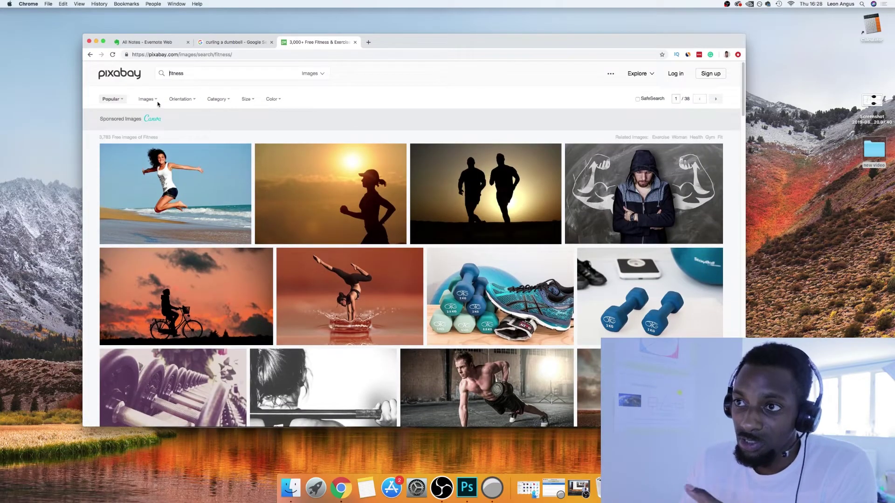
Step: Filter the Pixabay fitness results to the People category and Vector graphics type
click(214, 99)
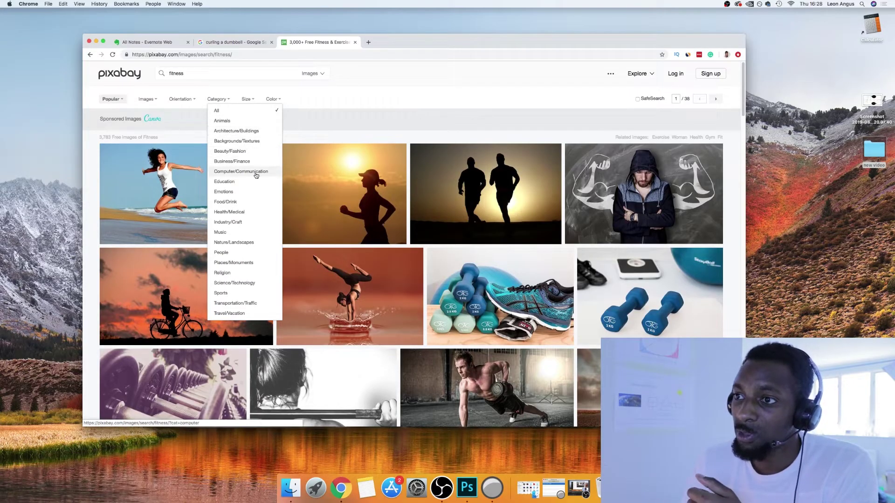
click(246, 256)
mouse_move(321, 169)
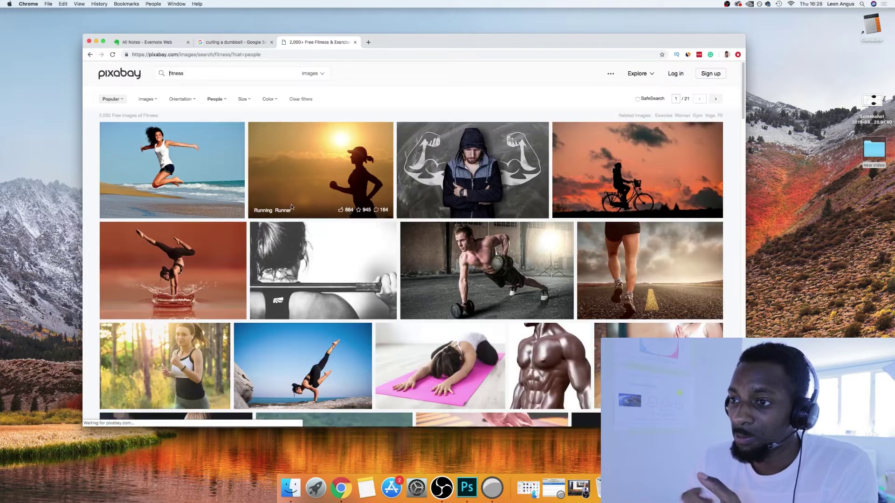
scroll(396, 263, down, 2)
scroll(395, 264, down, 10)
scroll(396, 264, down, 5)
scroll(397, 263, down, 5)
scroll(397, 264, down, 5)
scroll(396, 261, up, 15)
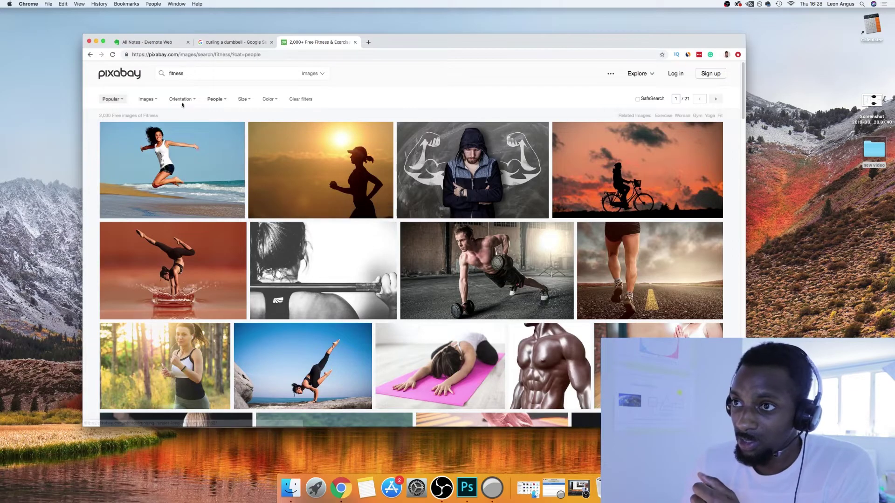
click(147, 99)
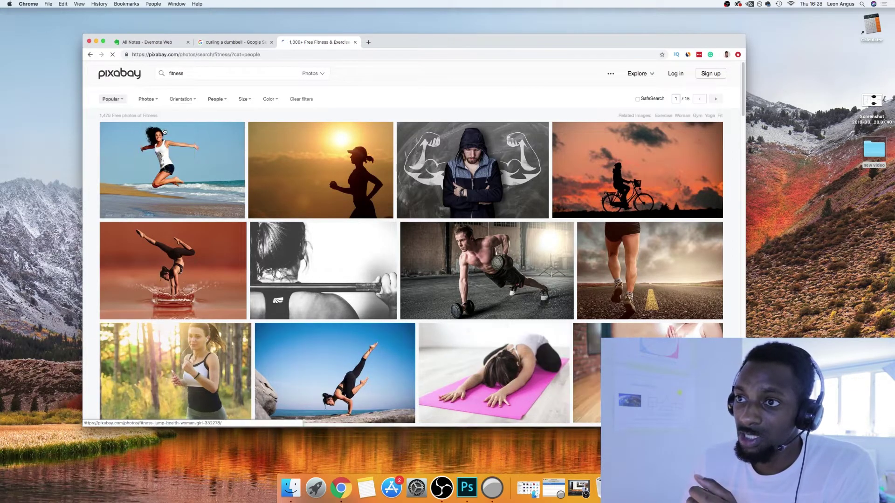
click(160, 130)
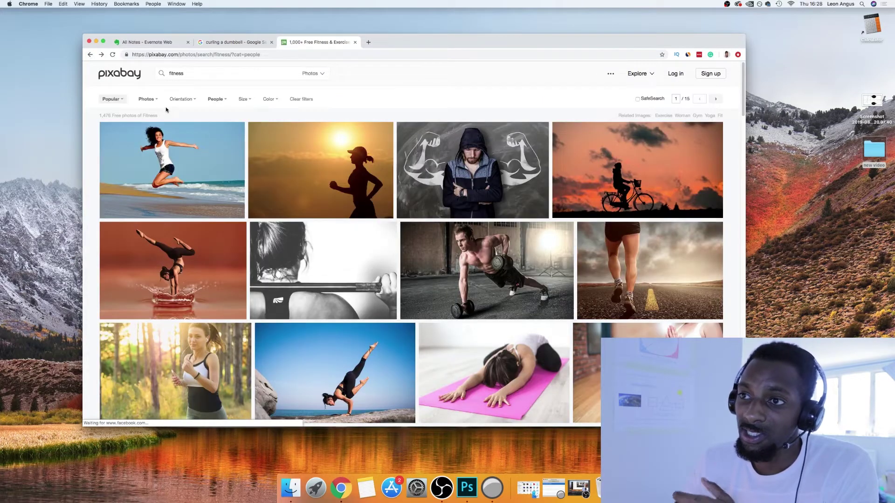
click(154, 101)
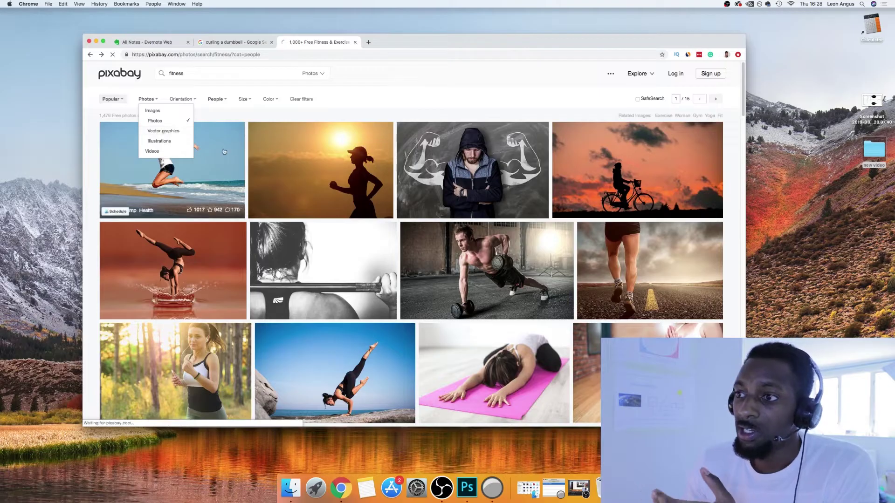
click(165, 136)
scroll(394, 208, down, 3)
scroll(396, 208, down, 5)
scroll(395, 208, up, 10)
scroll(396, 208, down, 2)
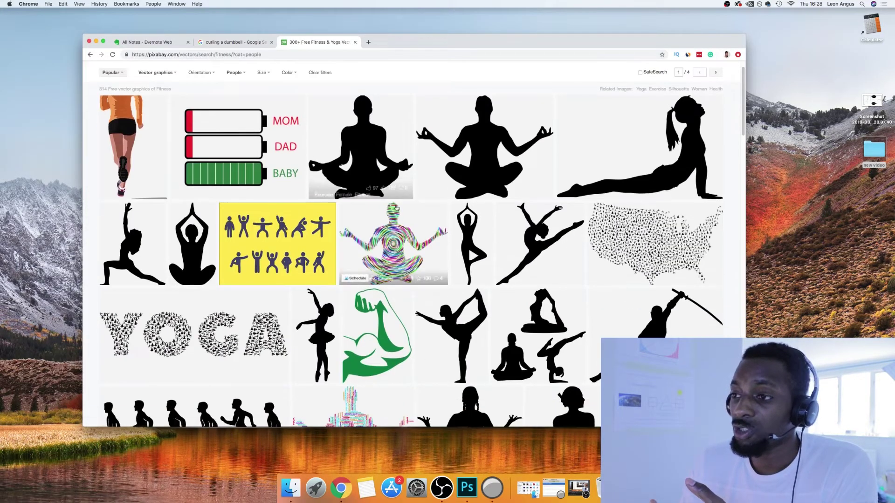
scroll(396, 207, down, 2)
scroll(394, 208, down, 5)
scroll(392, 208, up, 1)
scroll(392, 208, down, 5)
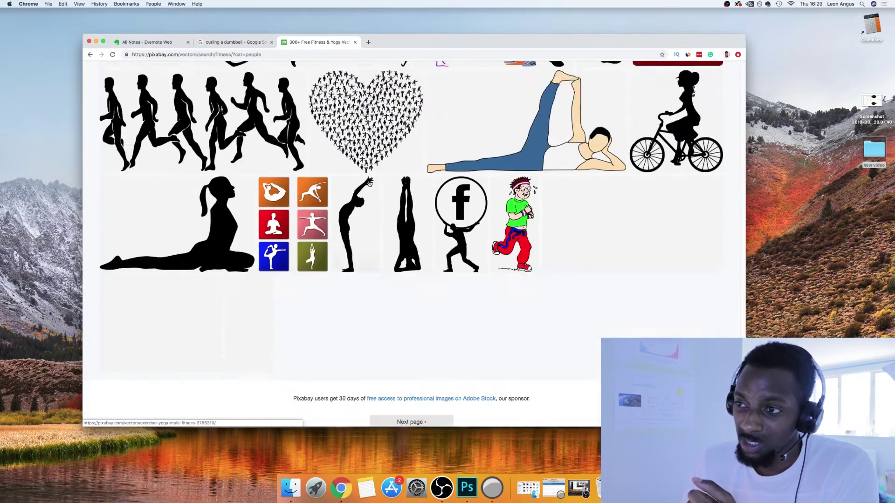
scroll(392, 208, down, 3)
scroll(392, 208, up, 5)
scroll(392, 208, down, 4)
scroll(370, 180, down, 3)
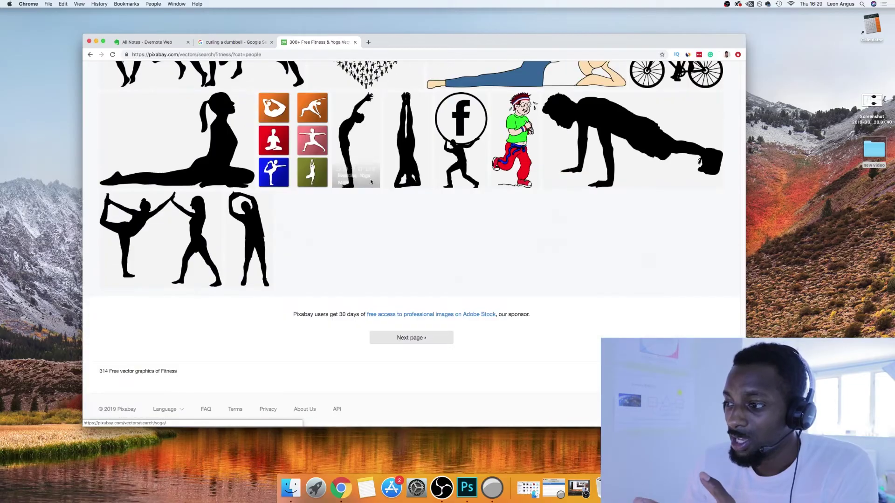
scroll(370, 179, up, 5)
scroll(392, 189, up, 5)
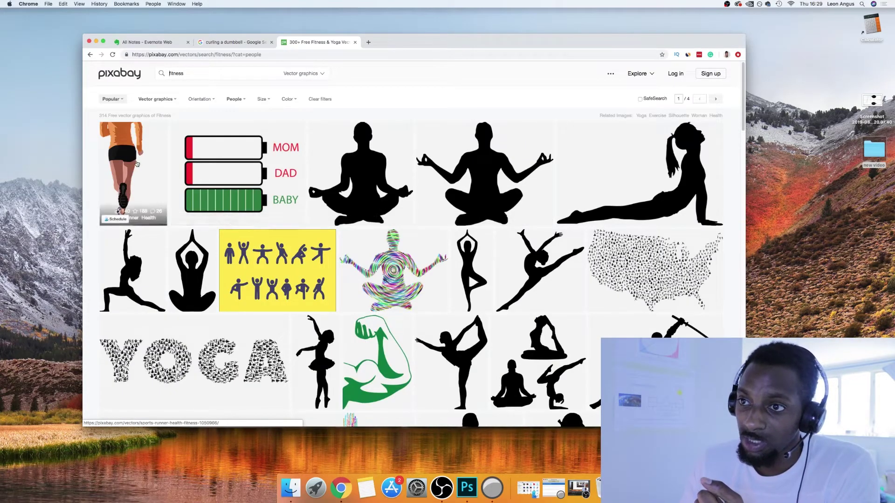
Step: Close the Pixabay tab and open the Flickr result in a new tab, then Flickr's home page
click(355, 42)
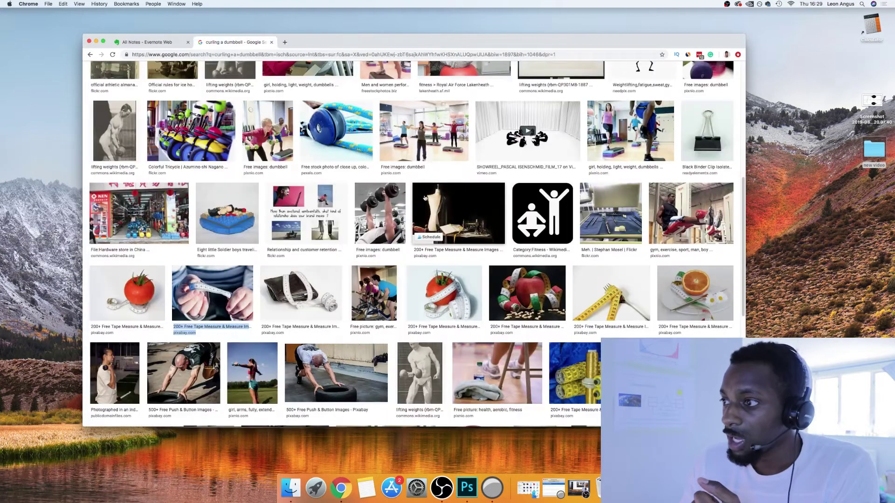
scroll(431, 199, down, 1)
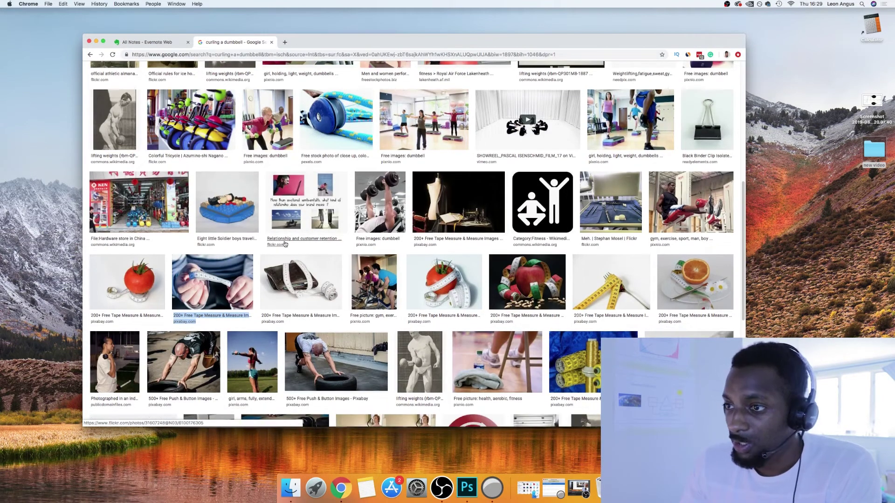
right_click(282, 242)
click(312, 246)
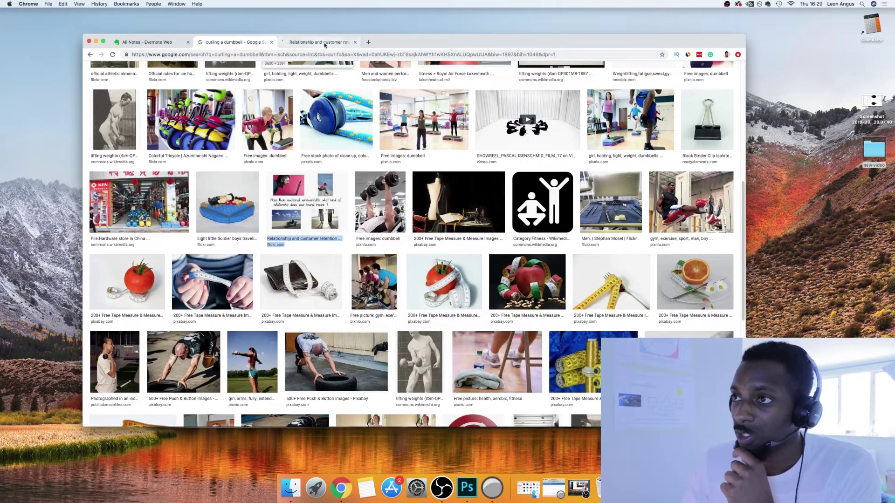
click(324, 43)
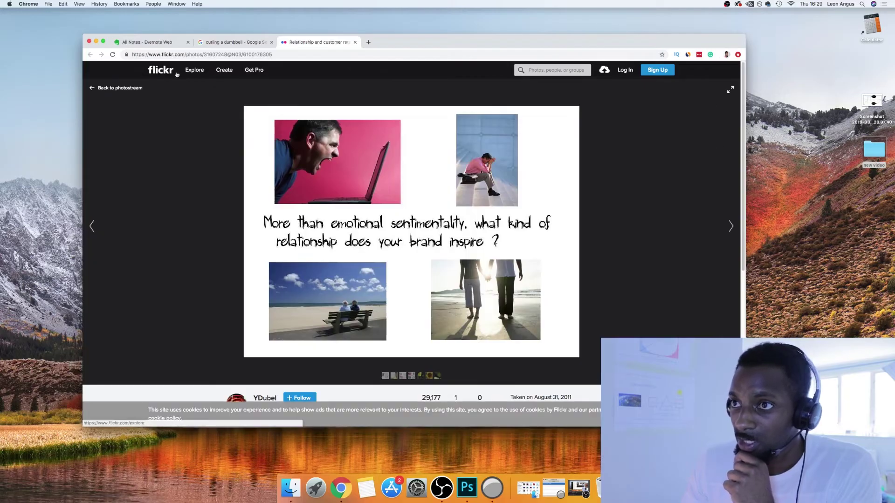
click(172, 71)
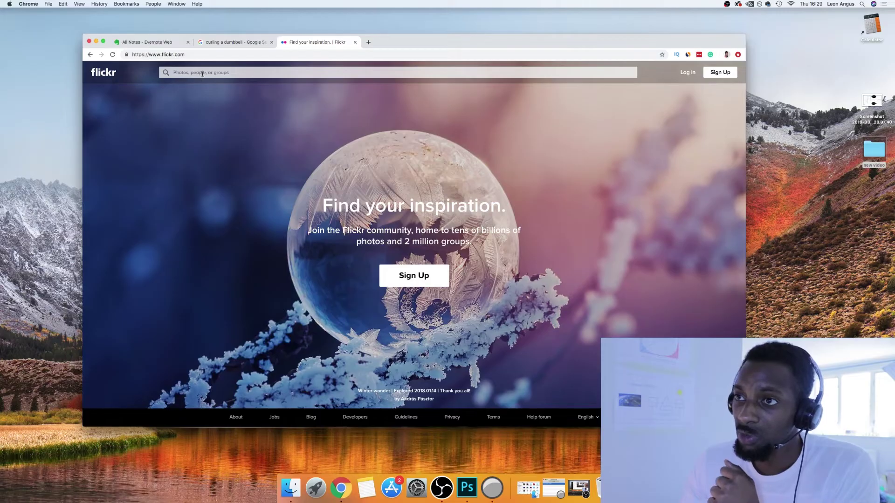
Step: Search Flickr photos for dumbbell, then for hiking, and close the Flickr tab
click(204, 72)
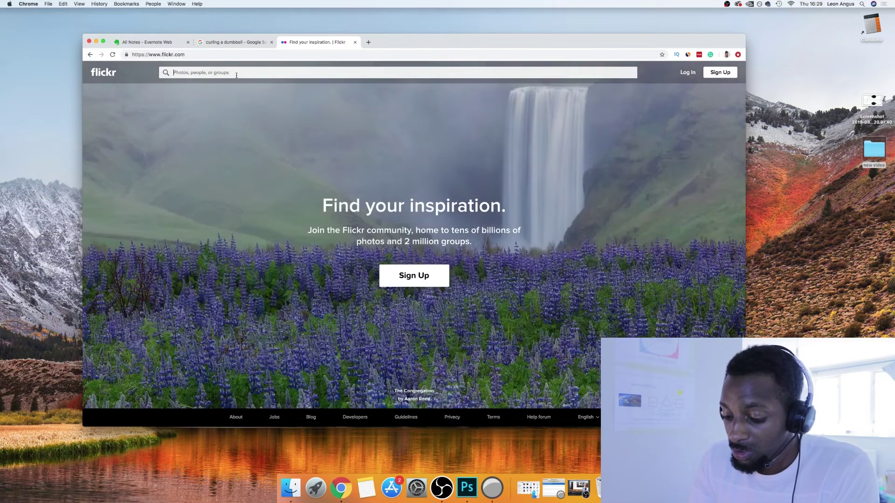
text(dumbell)
key(Return)
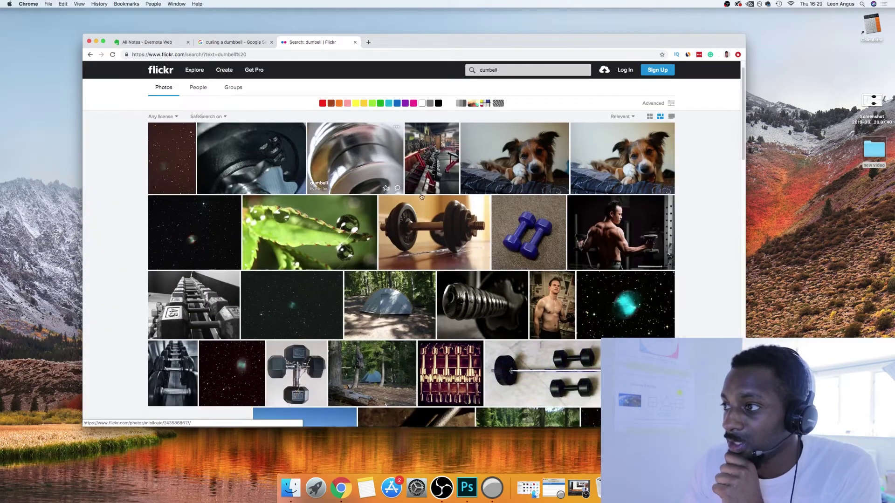
scroll(359, 147, down, 5)
scroll(420, 182, down, 5)
scroll(477, 222, down, 5)
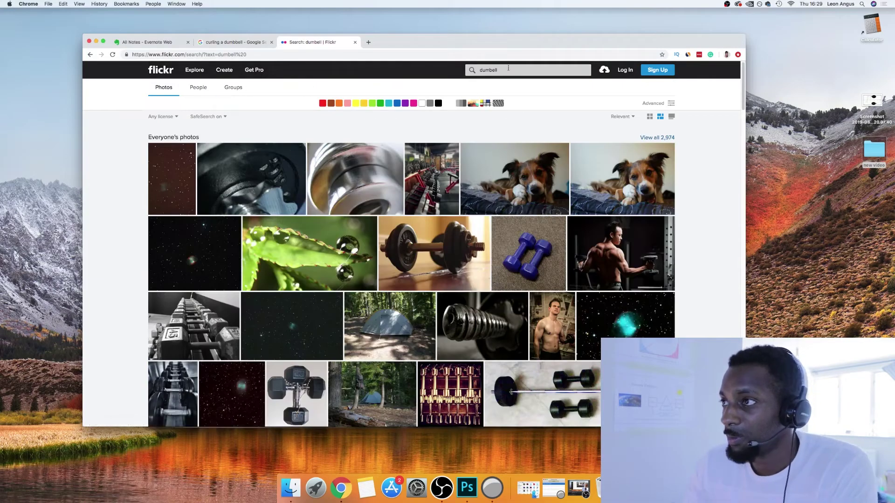
click(451, 70)
text(iking)
key(Return)
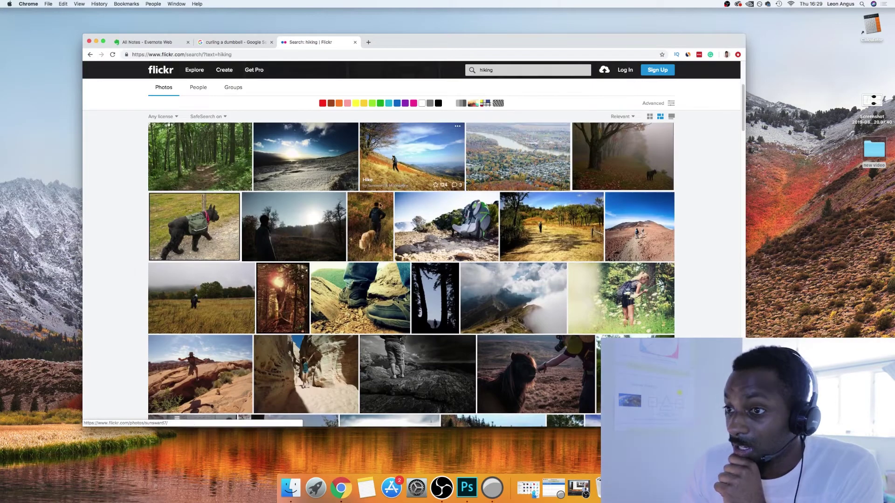
scroll(402, 190, down, 10)
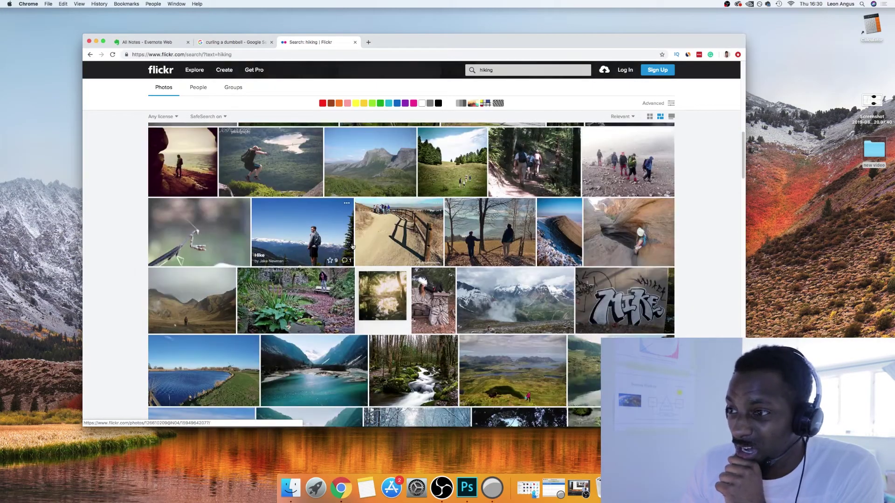
scroll(414, 244, up, 1)
scroll(413, 244, up, 10)
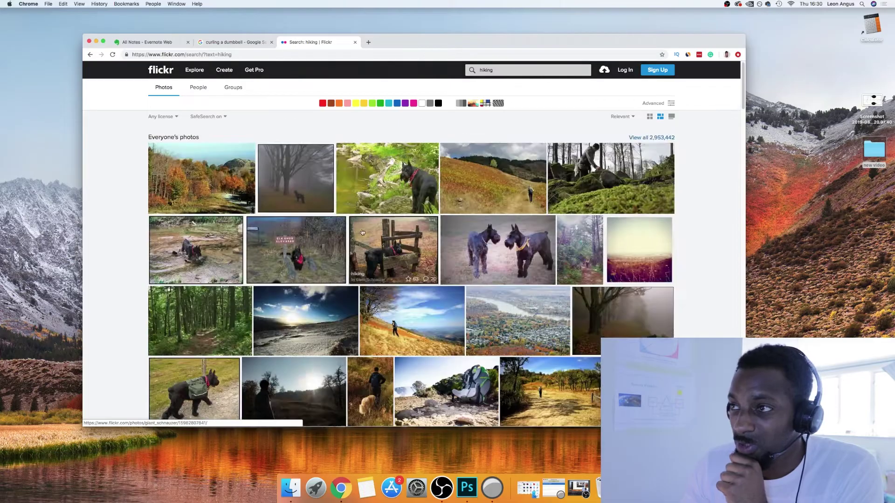
click(354, 42)
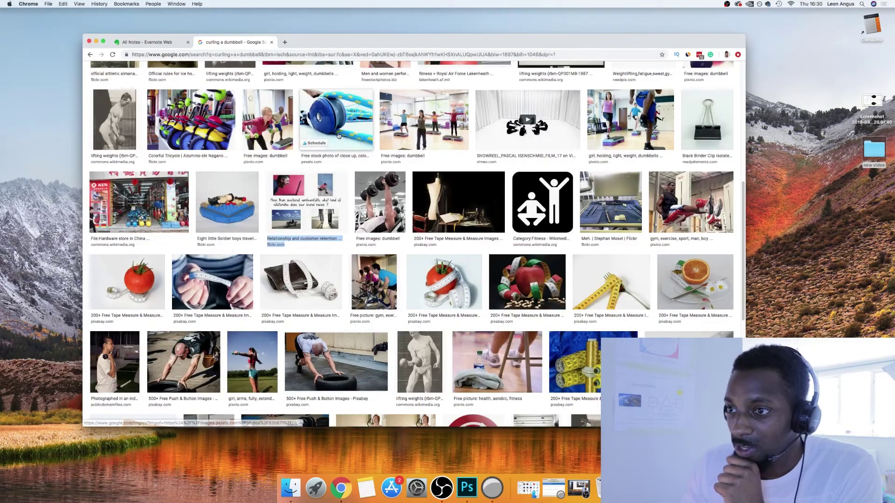
mouse_move(227, 202)
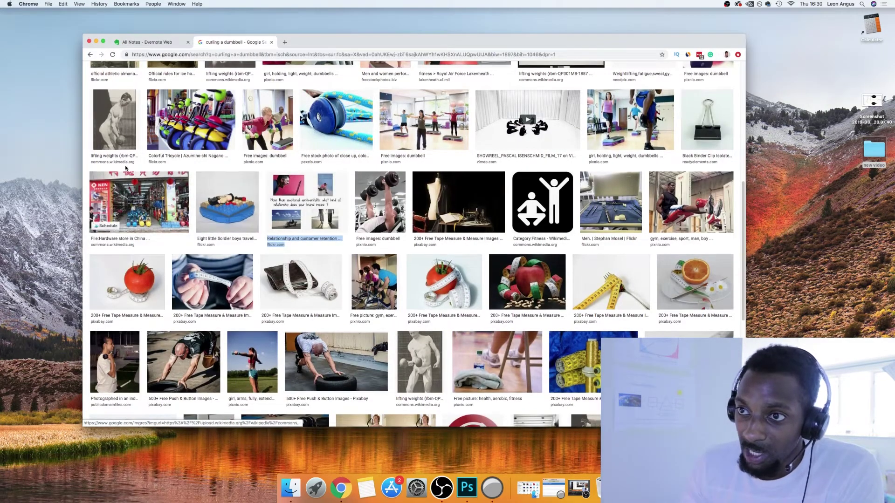
scroll(128, 168, up, 5)
scroll(147, 188, up, 2)
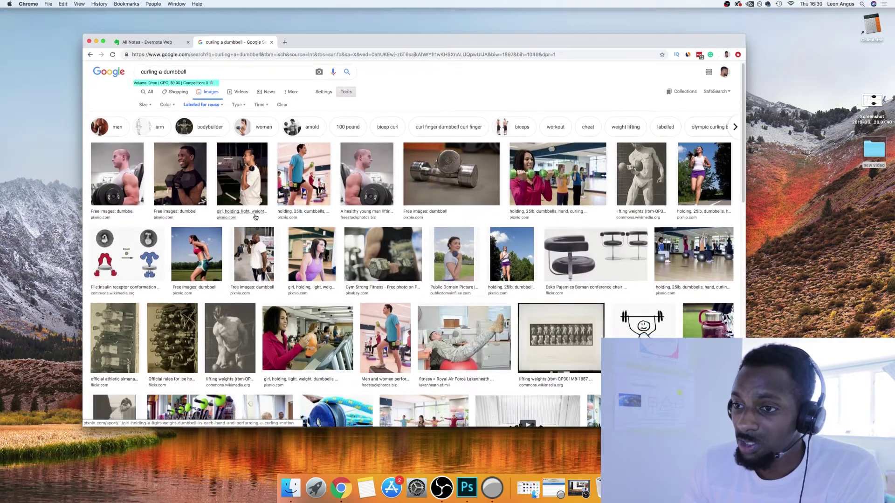
scroll(294, 209, down, 3)
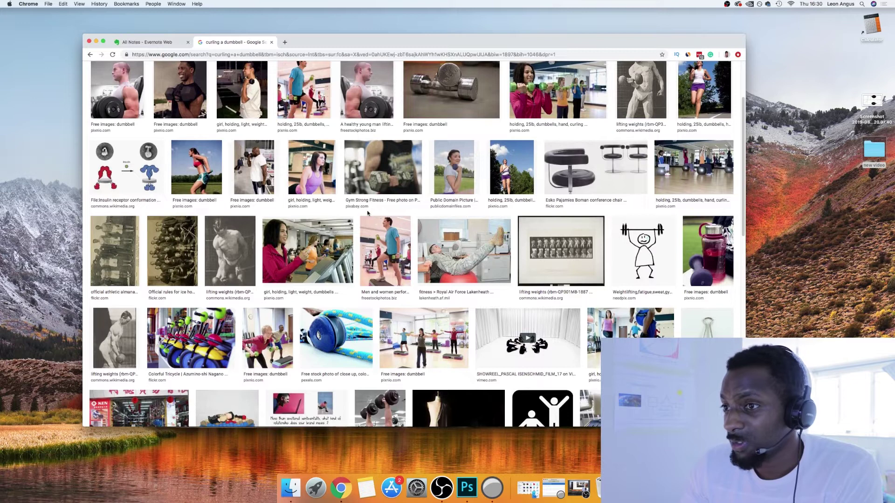
scroll(443, 180, up, 2)
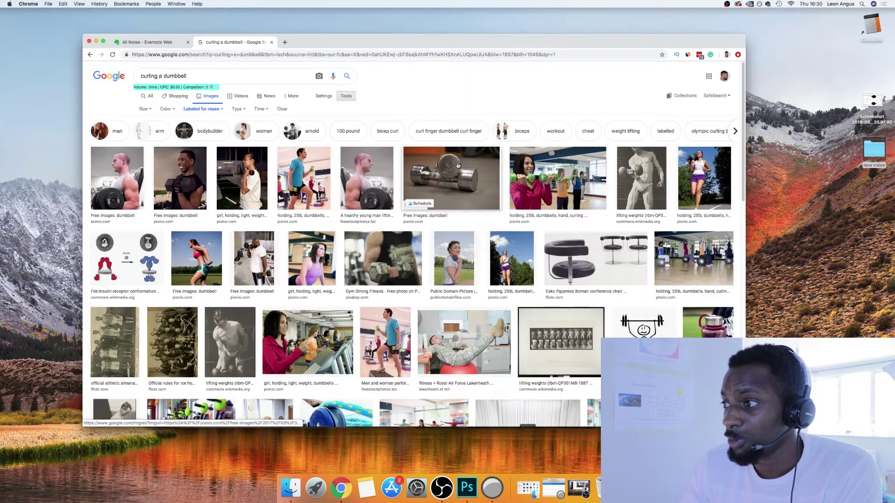
scroll(455, 169, down, 5)
scroll(456, 166, down, 10)
scroll(457, 166, down, 3)
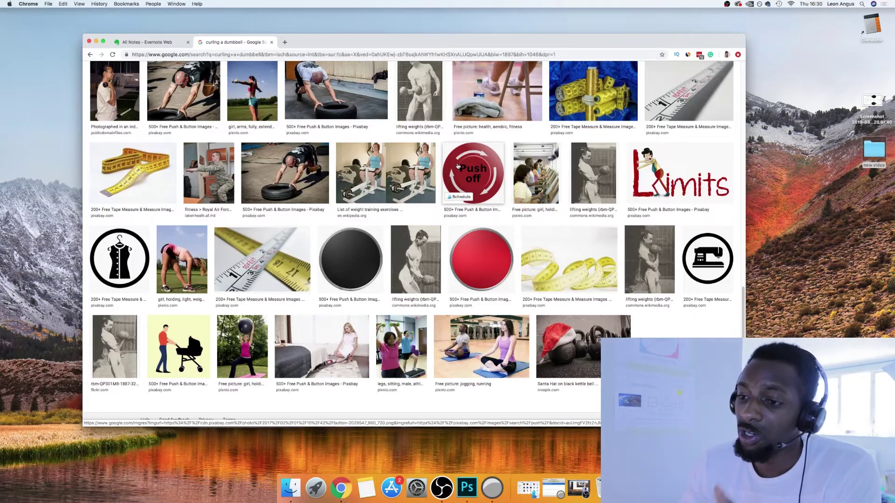
scroll(458, 166, up, 10)
scroll(420, 161, up, 5)
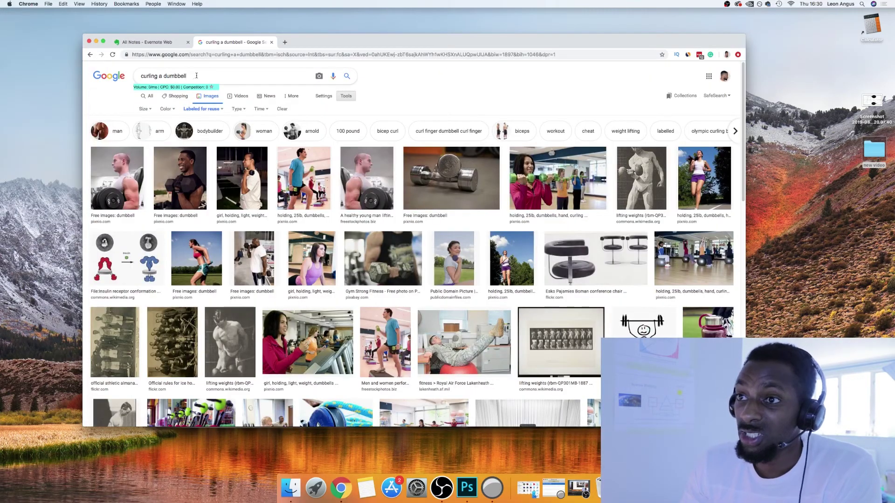
text(hiking)
Step: Change the Google Images query to 'hiking' and run it with reuse-labelled results
key(Return)
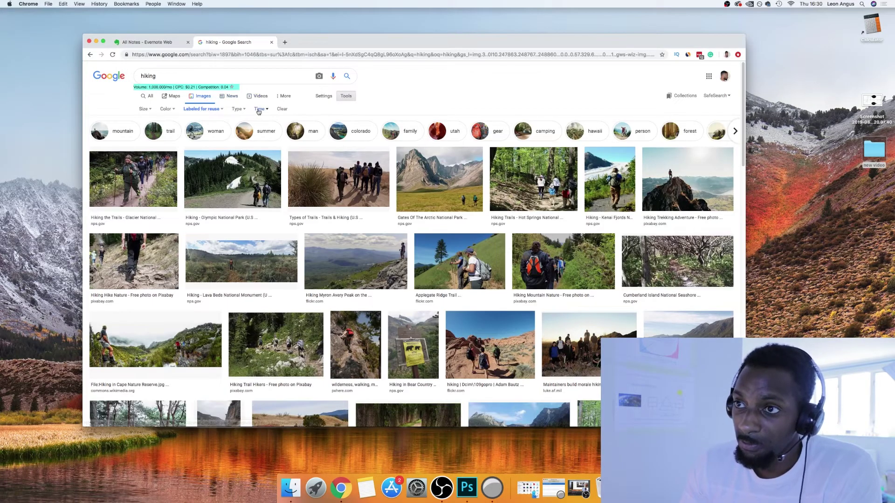
scroll(334, 183, down, 1)
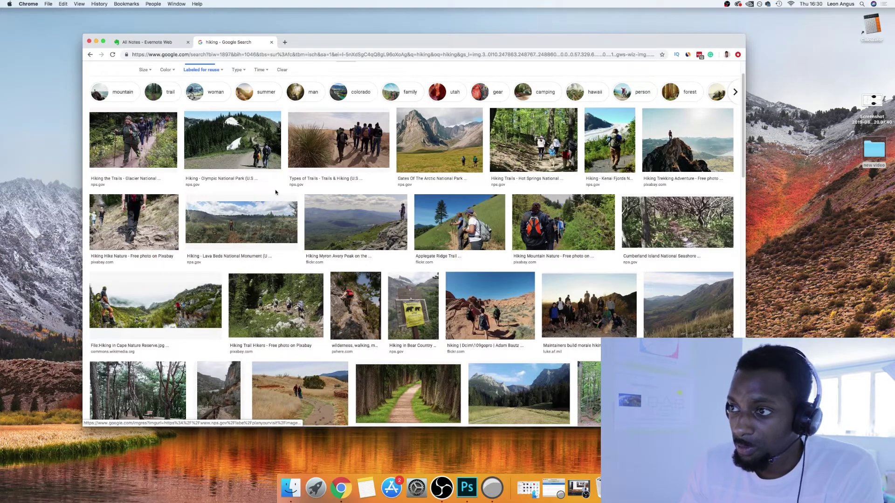
scroll(514, 212, down, 5)
scroll(515, 212, down, 2)
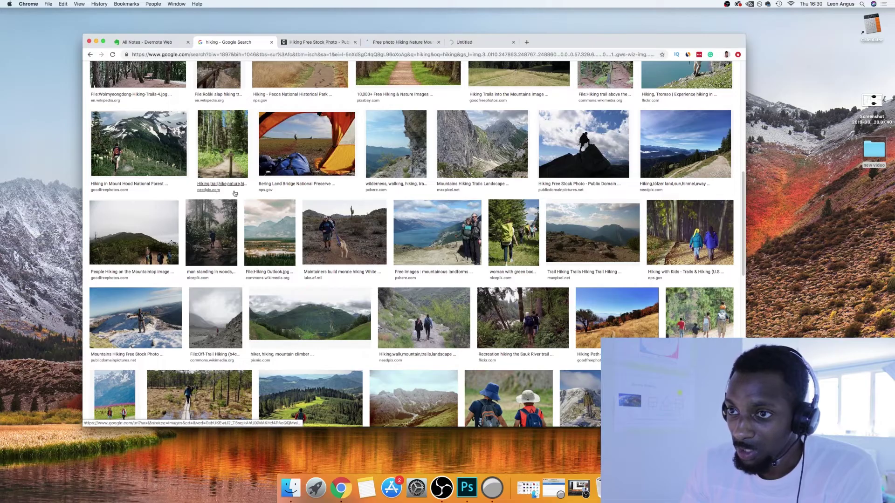
scroll(231, 220, down, 1)
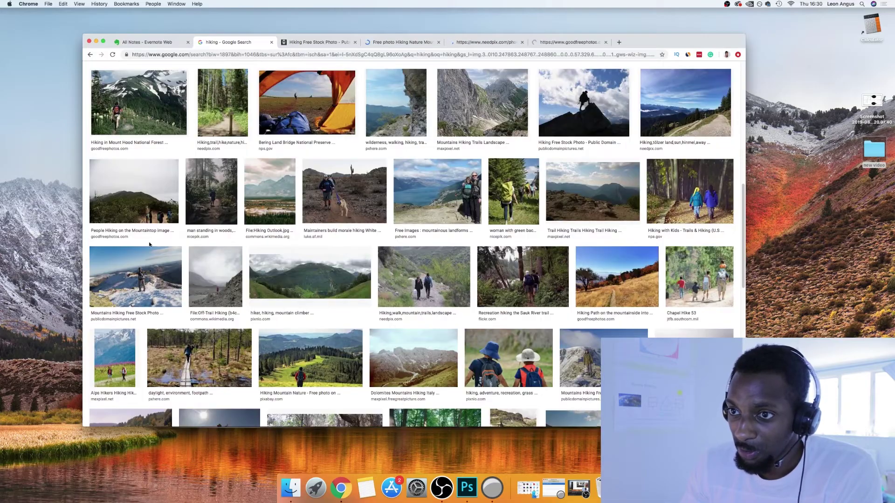
mouse_move(424, 276)
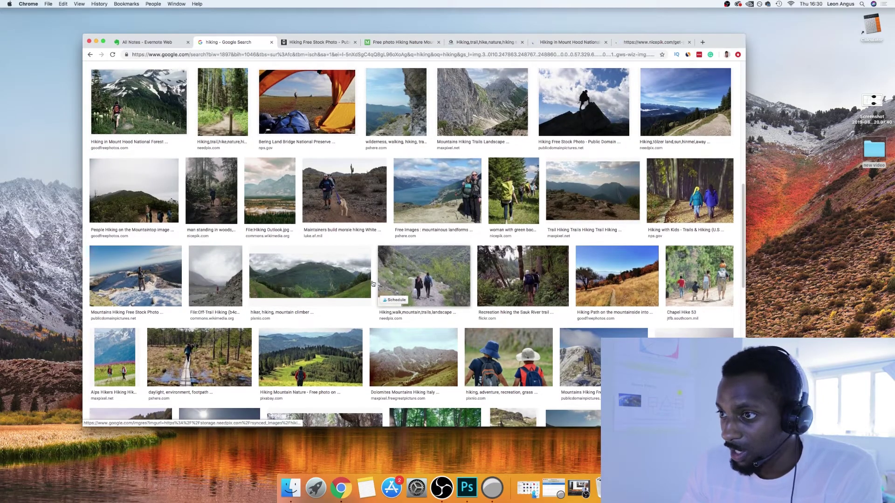
scroll(357, 273, down, 1)
scroll(363, 280, down, 1)
scroll(372, 291, down, 1)
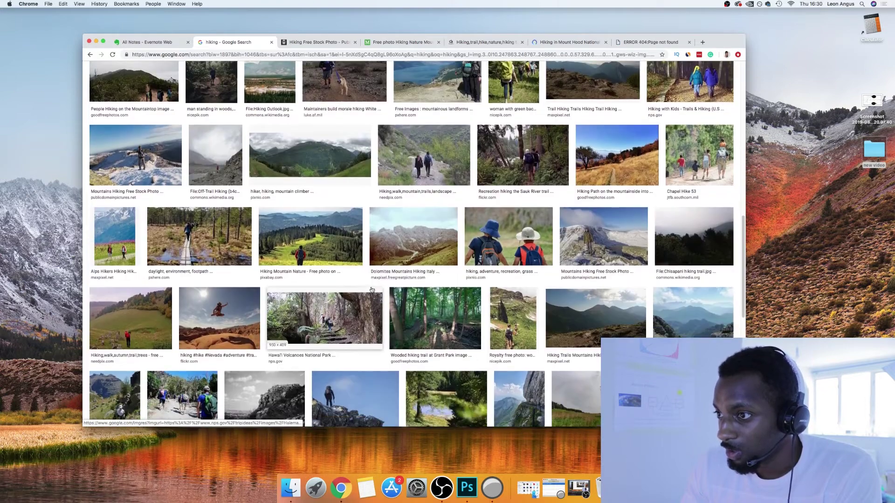
scroll(319, 289, down, 3)
scroll(329, 290, down, 3)
scroll(343, 291, down, 2)
scroll(346, 293, up, 5)
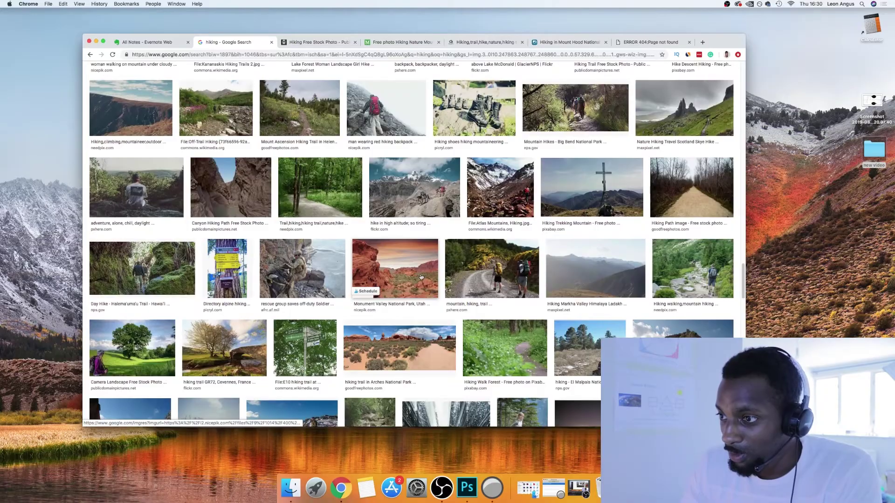
scroll(447, 298, up, 2)
scroll(447, 297, up, 10)
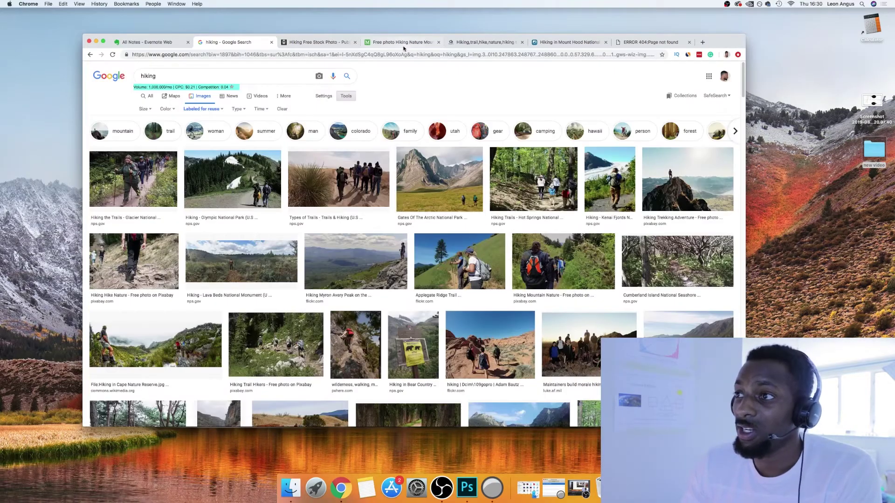
Step: Browse the Max Pixel photo grid and the Needpix hiking photo, following a stock video link
click(406, 40)
scroll(422, 131, down, 5)
scroll(423, 131, down, 10)
scroll(422, 132, up, 10)
scroll(422, 132, up, 10)
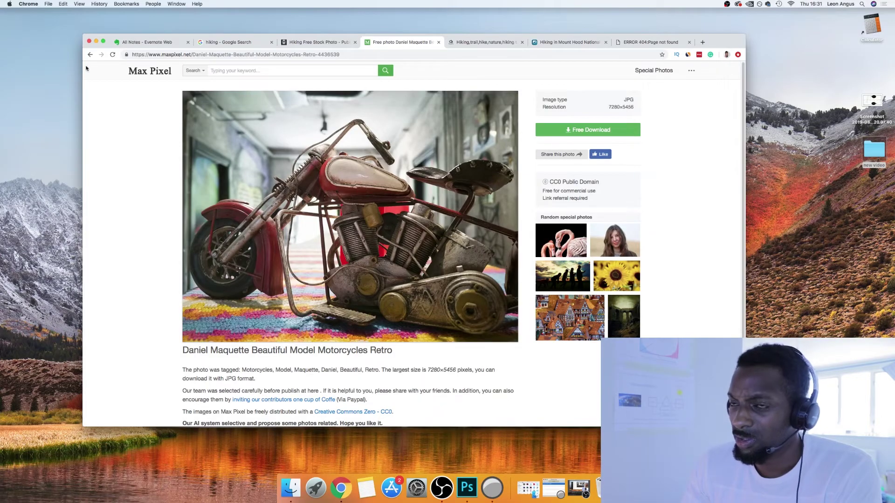
click(90, 54)
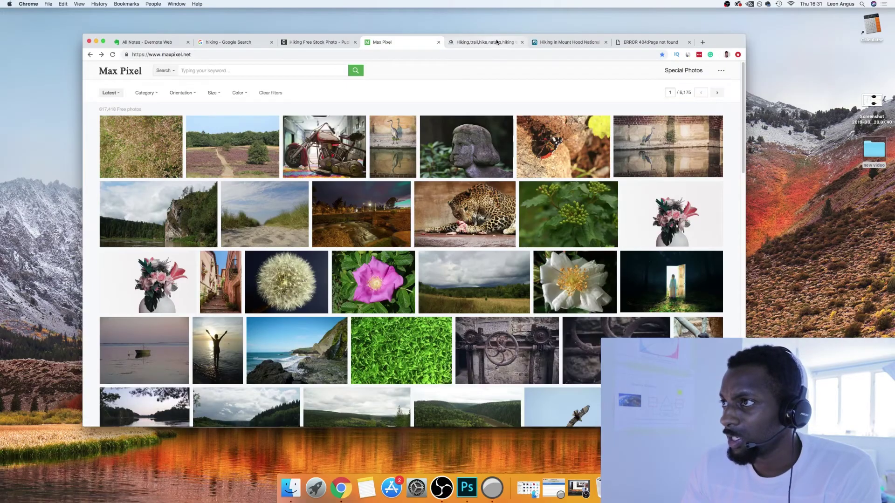
click(497, 42)
scroll(507, 112, down, 10)
scroll(507, 113, down, 5)
scroll(515, 133, up, 10)
scroll(515, 133, up, 8)
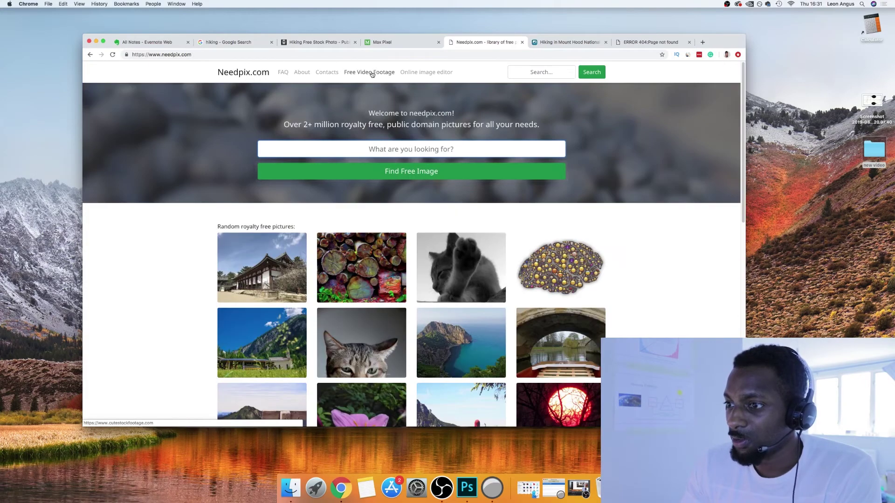
click(372, 76)
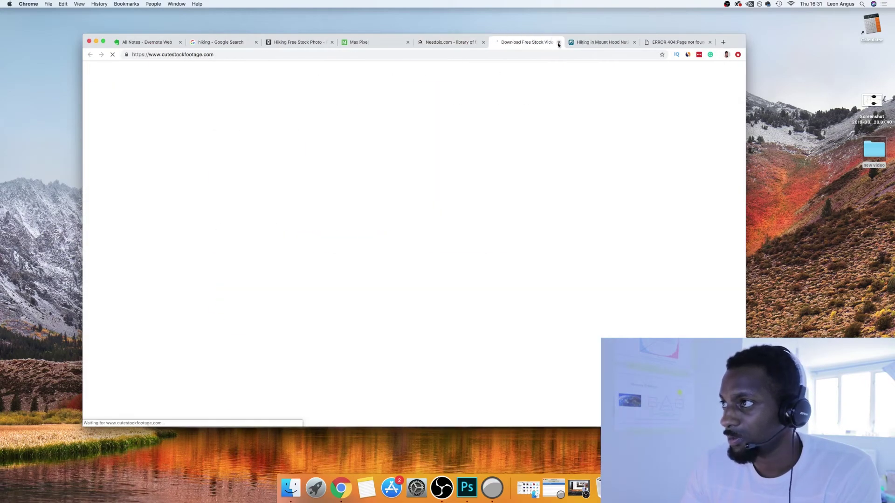
Step: Close the stock video, page-not-found, Needpix and Max Pixel tabs
click(559, 42)
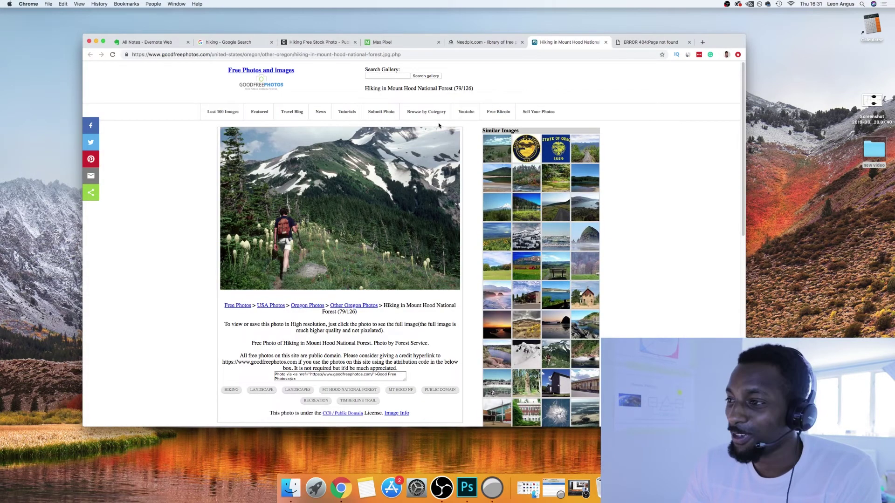
scroll(439, 125, down, 10)
scroll(439, 125, up, 15)
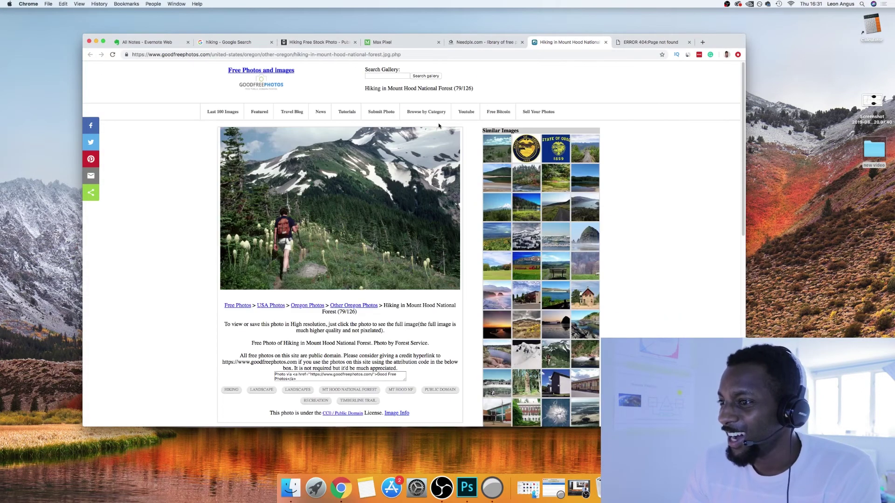
click(603, 42)
click(606, 42)
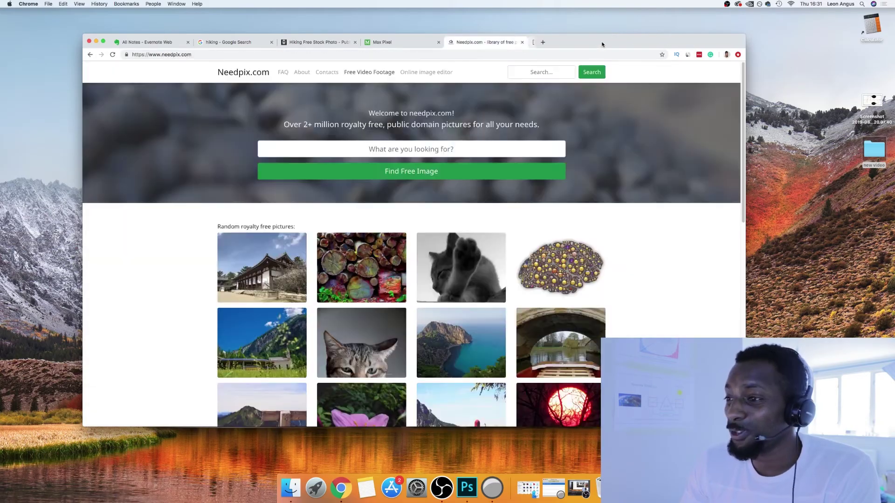
click(521, 43)
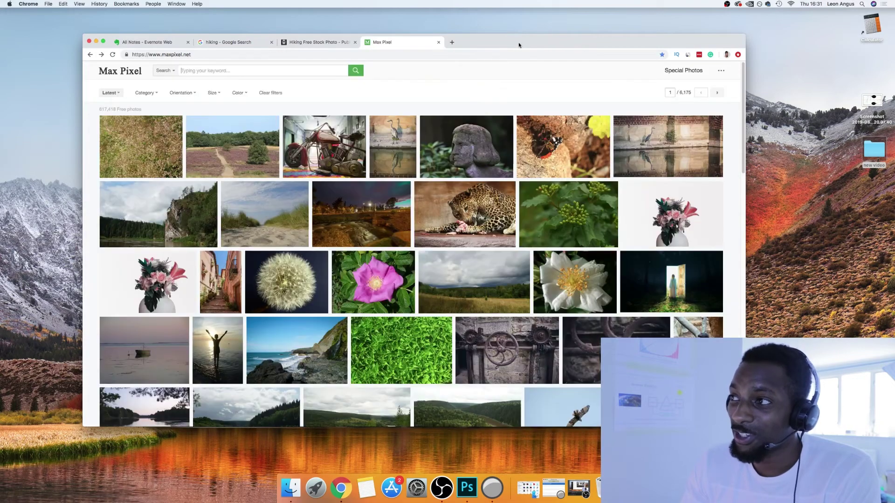
click(439, 43)
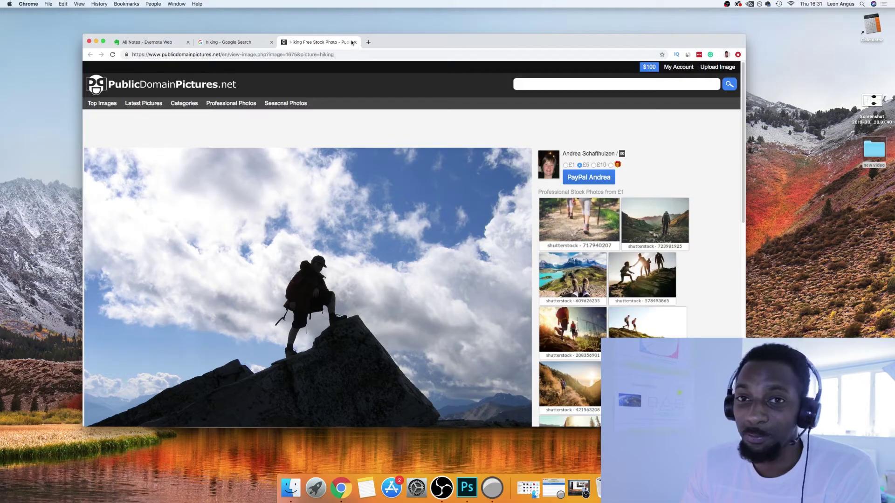